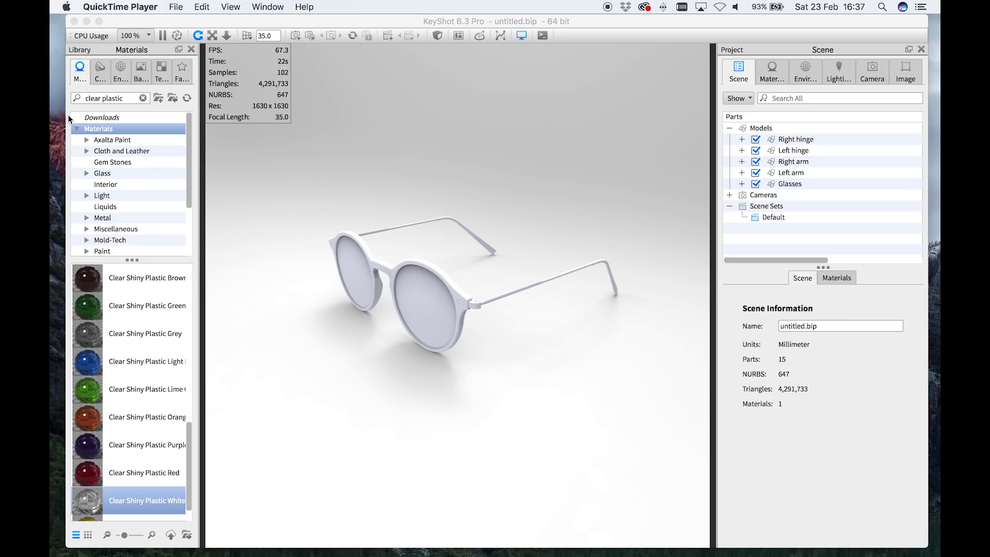
# Widen the application window on both sides so it fills the width of the screen
pyautogui.click(68, 118)
pyautogui.moveTo(66, 117); pyautogui.dragTo(51, 117)
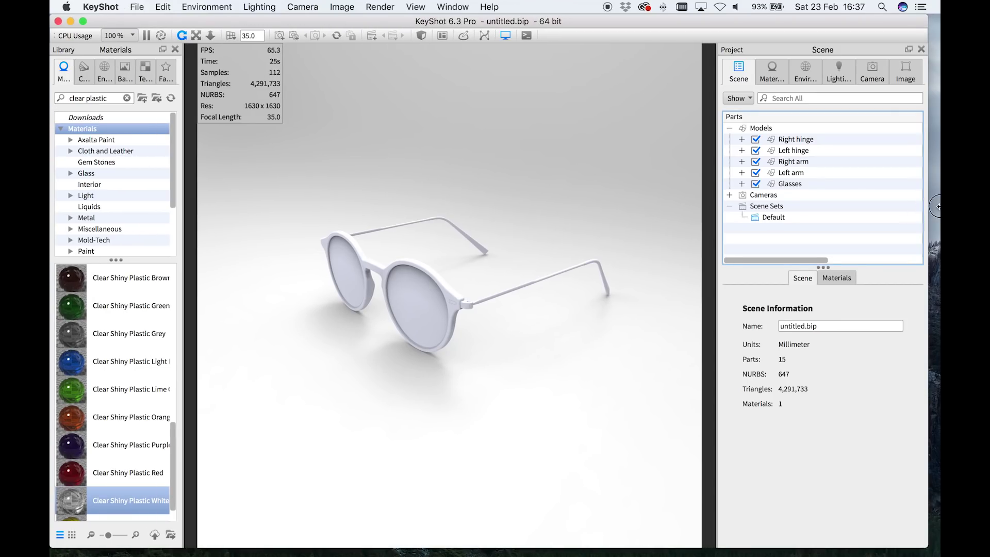
pyautogui.moveTo(935, 206); pyautogui.dragTo(947, 207)
# Search the material library for "brass" and apply Brass Rough to the whole glasses model
pyautogui.moveTo(530, 305); pyautogui.dragTo(560, 263)
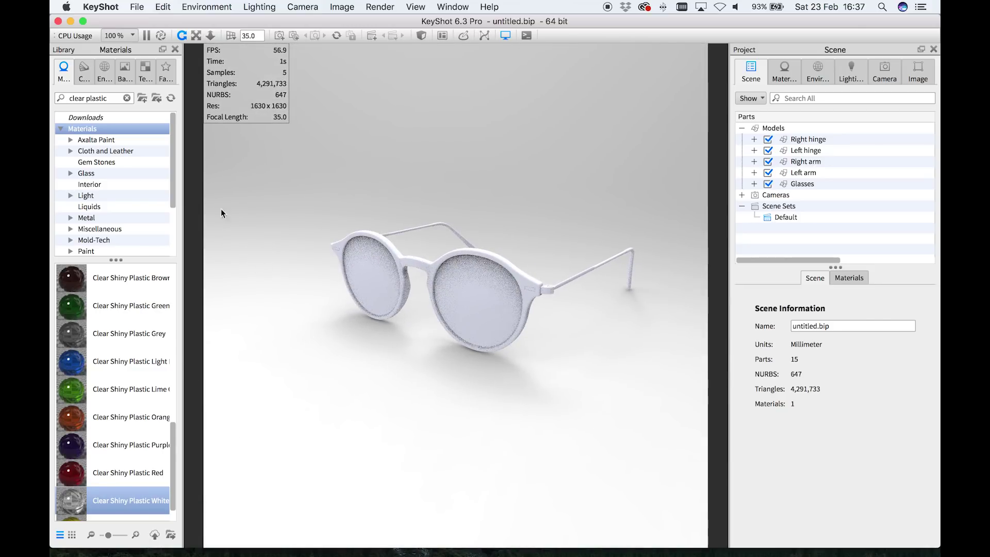
pyautogui.click(127, 98)
pyautogui.write('brass')
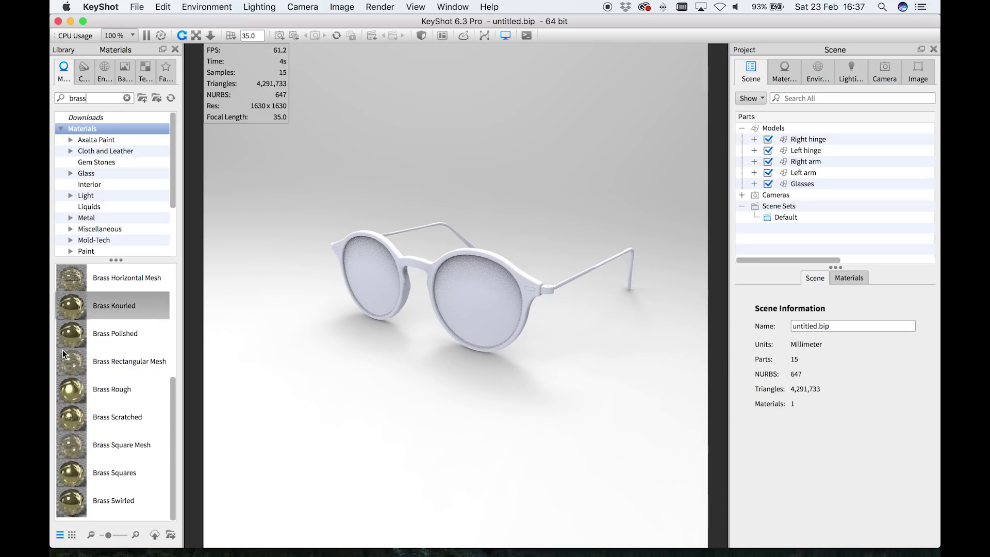
pyautogui.moveTo(88, 388); pyautogui.dragTo(567, 280)
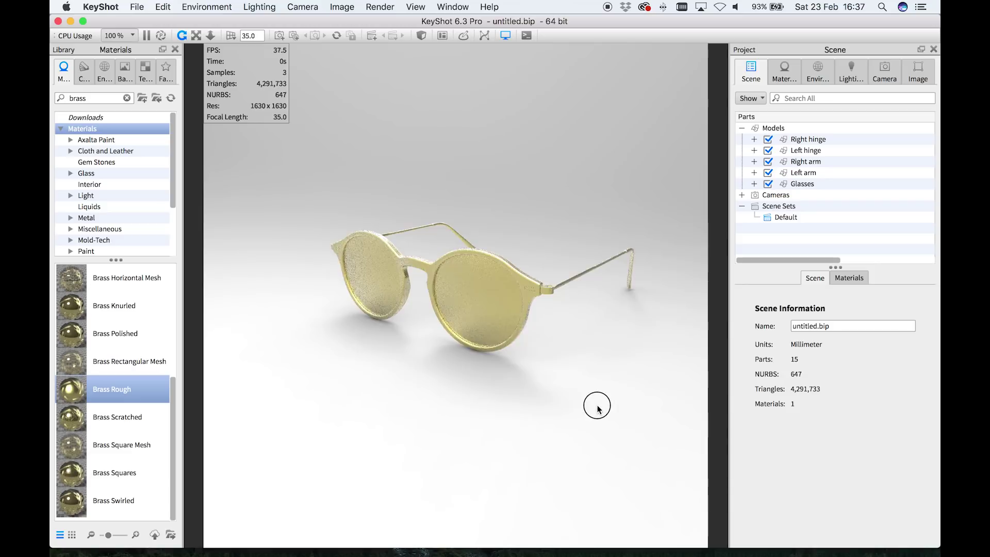
pyautogui.moveTo(593, 404)
pyautogui.mouseDown()
pyautogui.moveTo(584, 417)
pyautogui.moveTo(683, 411)
pyautogui.moveTo(610, 411)
pyautogui.mouseUp()
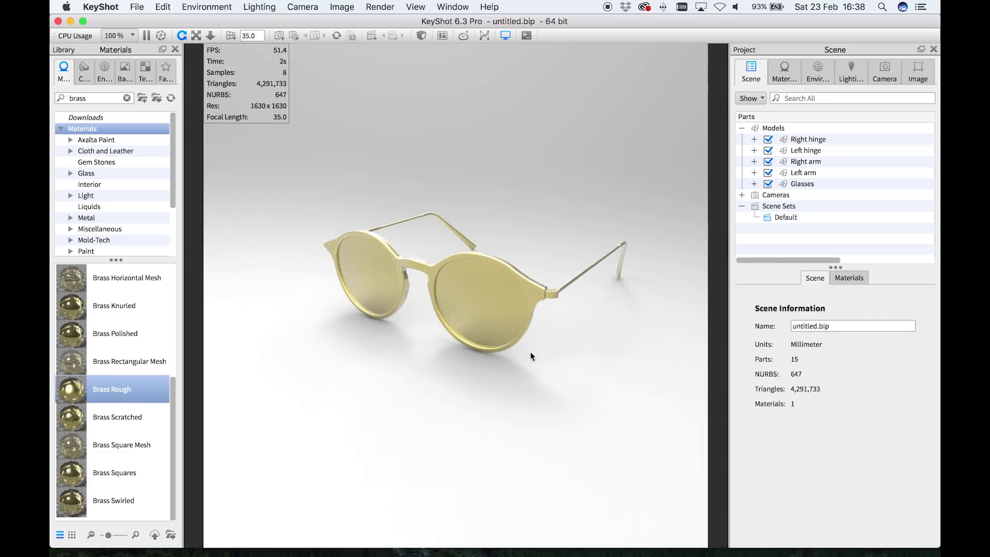
pyautogui.moveTo(565, 341); pyautogui.dragTo(552, 325)
# Unlink the materials of the Right hinge and Left hinge groups
pyautogui.click(810, 139)
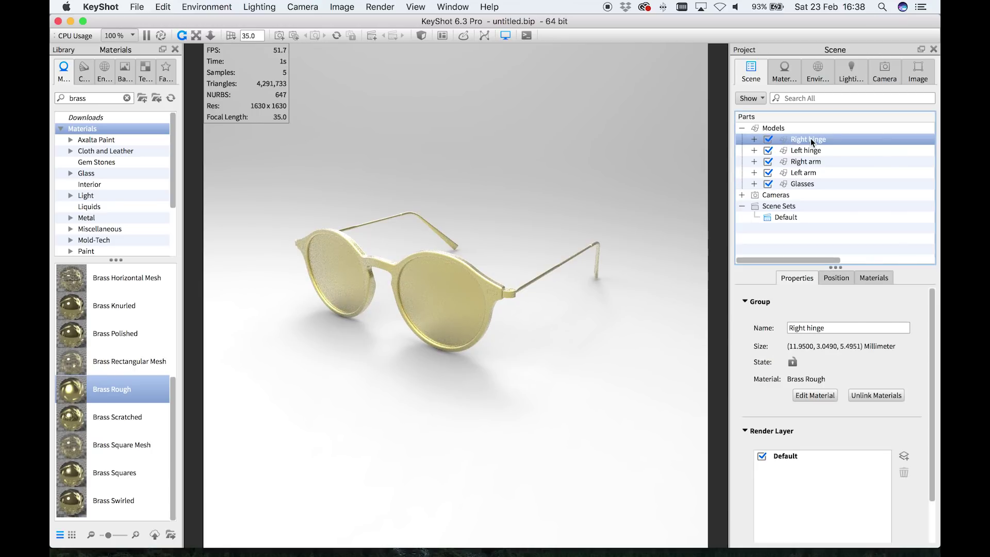
pyautogui.rightClick(811, 139)
pyautogui.moveTo(845, 149)
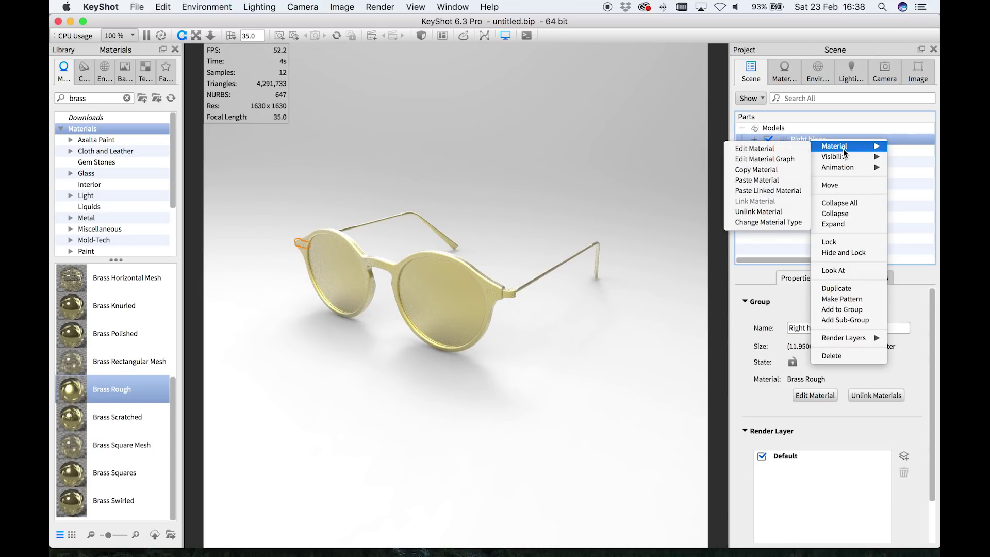
pyautogui.click(755, 192)
pyautogui.click(801, 151)
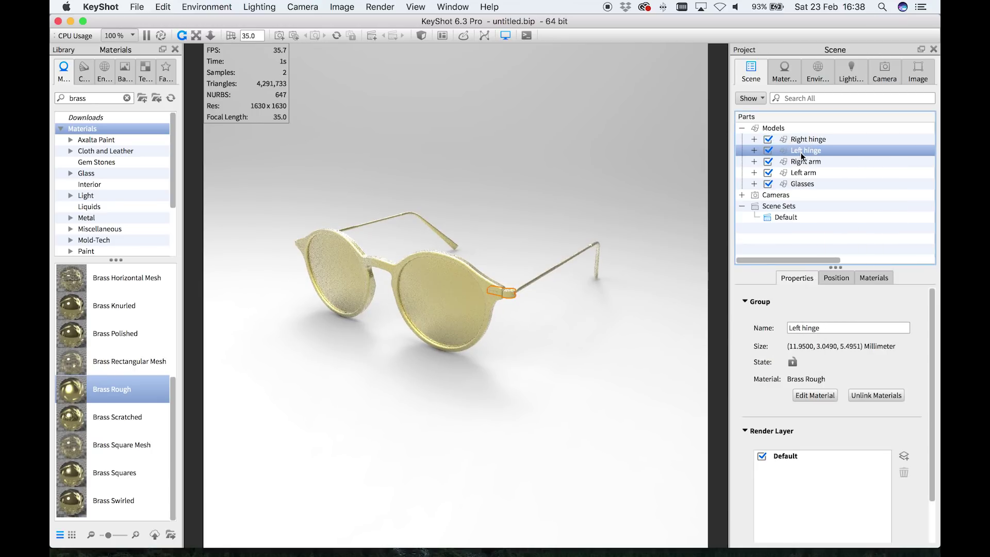
pyautogui.rightClick(801, 153)
pyautogui.moveTo(814, 161)
pyautogui.click(735, 228)
# Unlink the materials of the Right arm and Left arm groups
pyautogui.click(804, 162)
pyautogui.rightClick(798, 162)
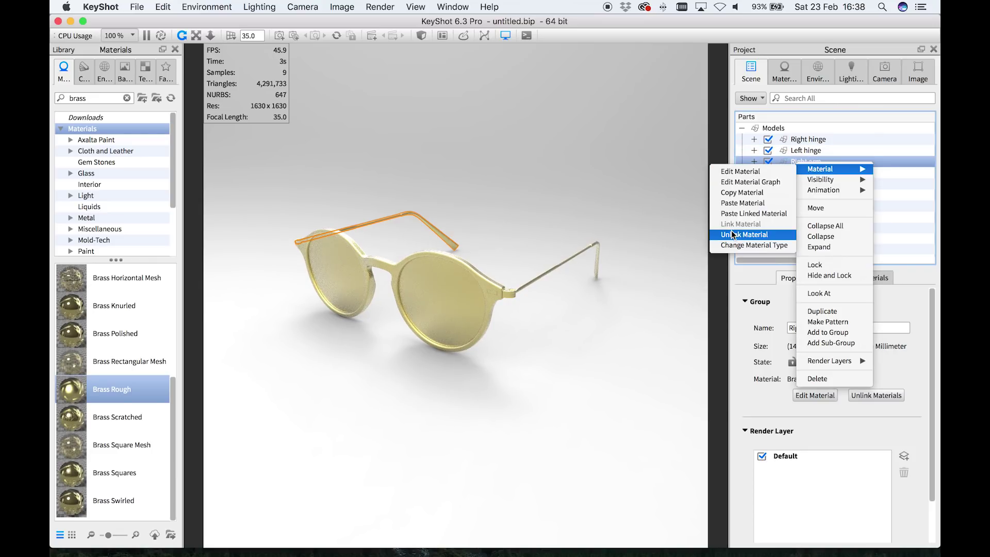
pyautogui.click(733, 235)
pyautogui.click(799, 173)
pyautogui.rightClick(800, 173)
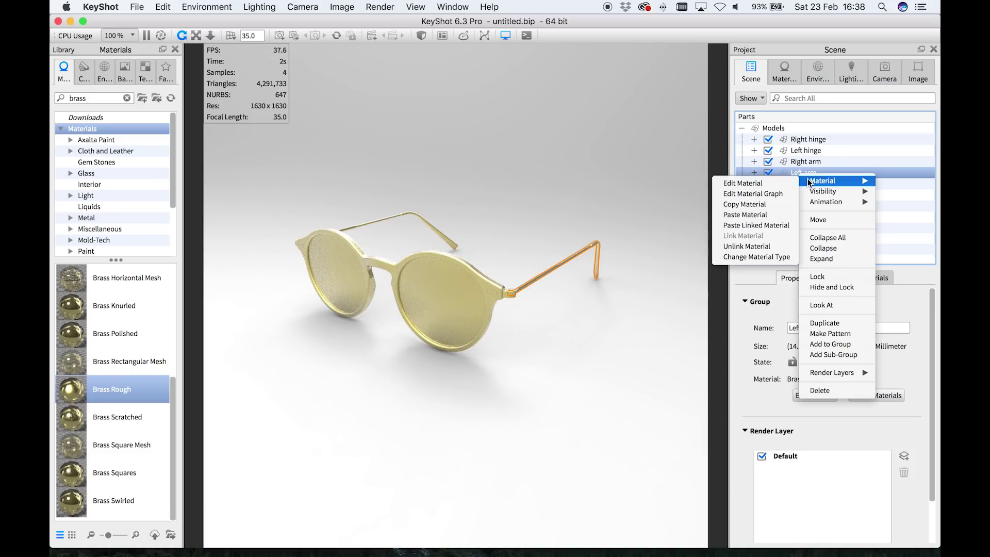
pyautogui.click(735, 245)
# Unlink the materials of the Glasses group and clear the selection
pyautogui.click(797, 184)
pyautogui.rightClick(802, 184)
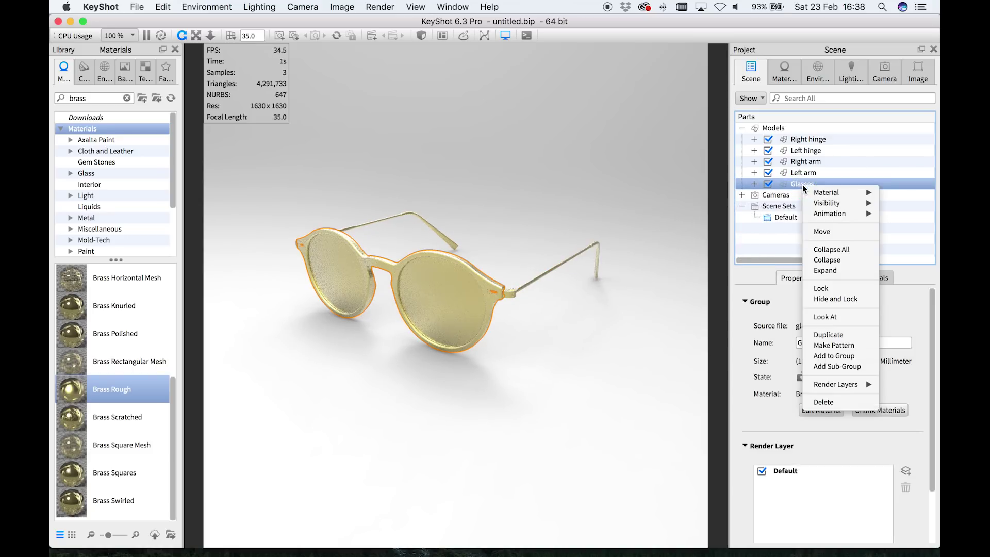
pyautogui.click(750, 258)
pyautogui.click(562, 355)
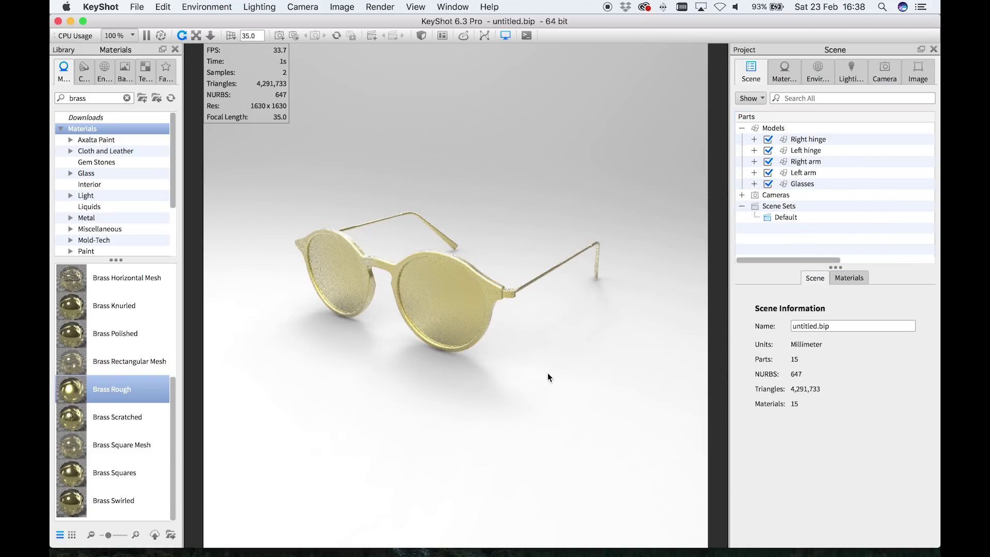
# Search the material library for "glass white" and apply Glass Refractive White to both lenses
pyautogui.click(127, 99)
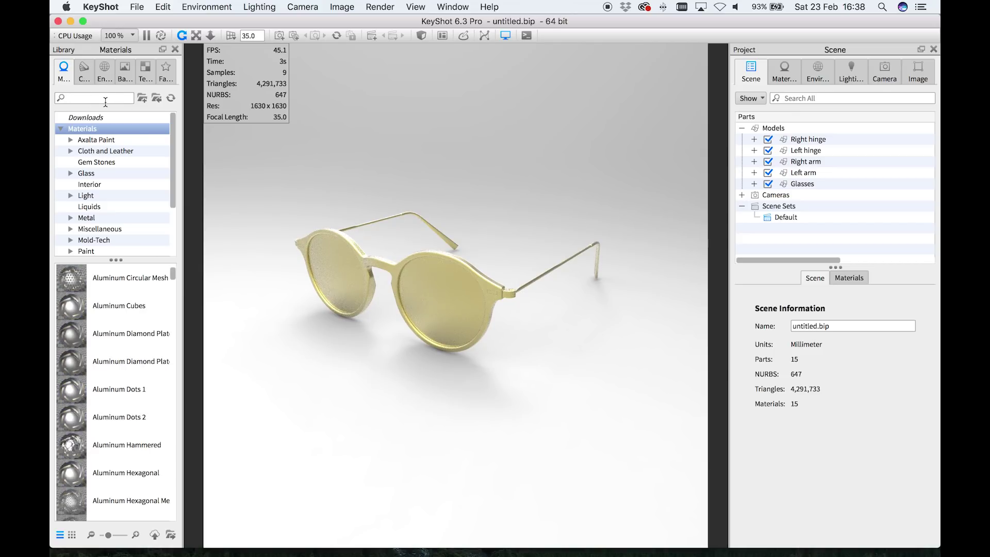
pyautogui.write('glas')
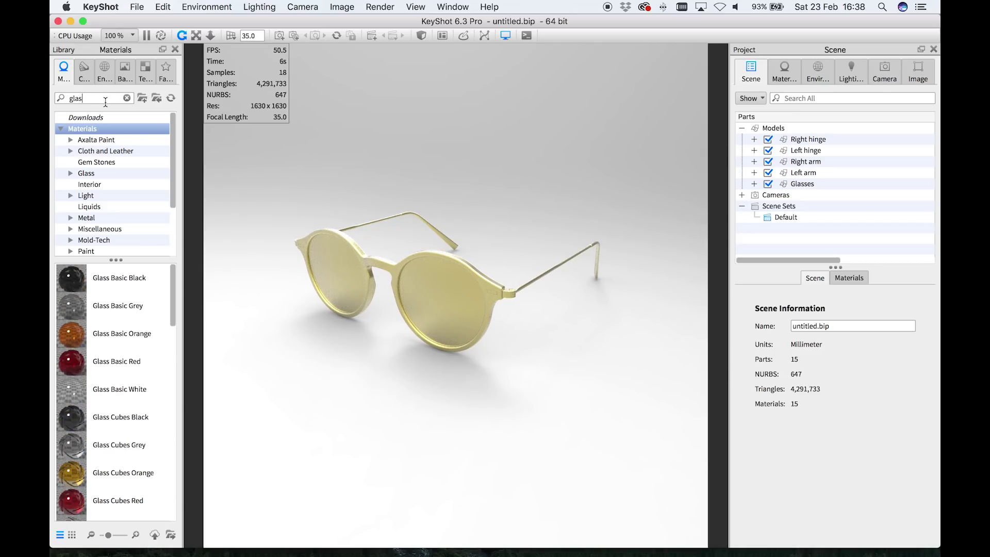
pyautogui.write('s white')
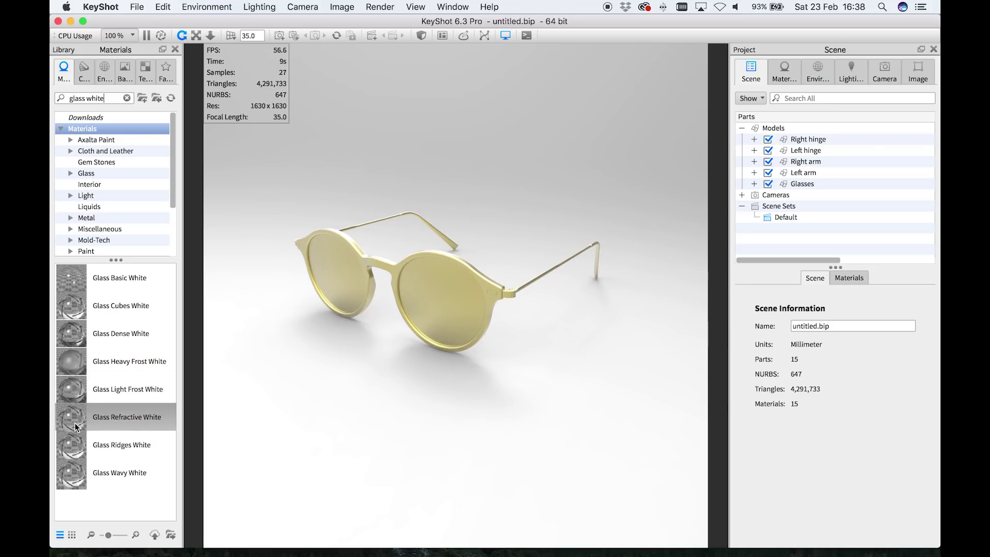
pyautogui.moveTo(71, 417); pyautogui.dragTo(354, 309)
# Select Lens 1 and Lens 2 and link their materials
pyautogui.click(340, 282)
pyautogui.keyDown('super'); pyautogui.click(338, 280); pyautogui.keyUp('super')
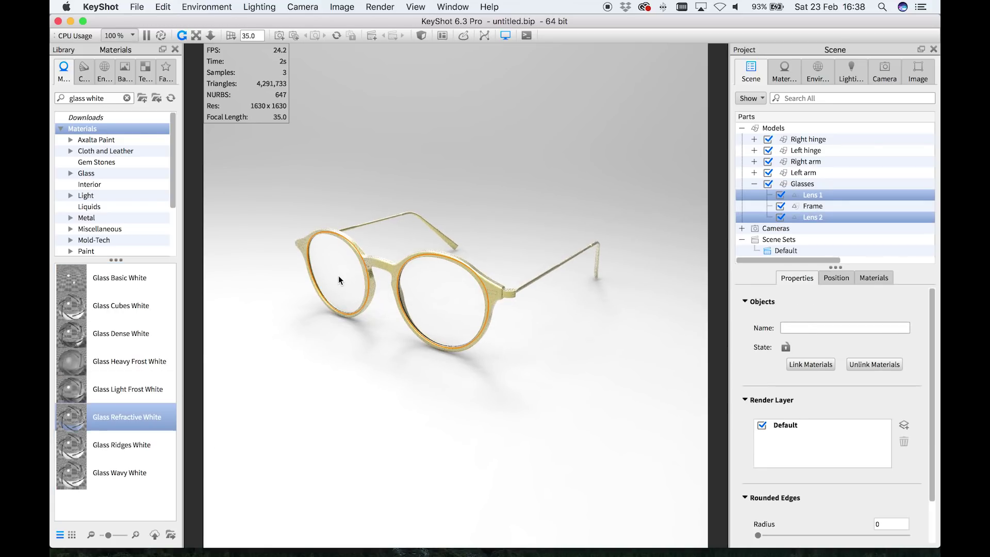
pyautogui.rightClick(812, 225)
pyautogui.moveTo(820, 232)
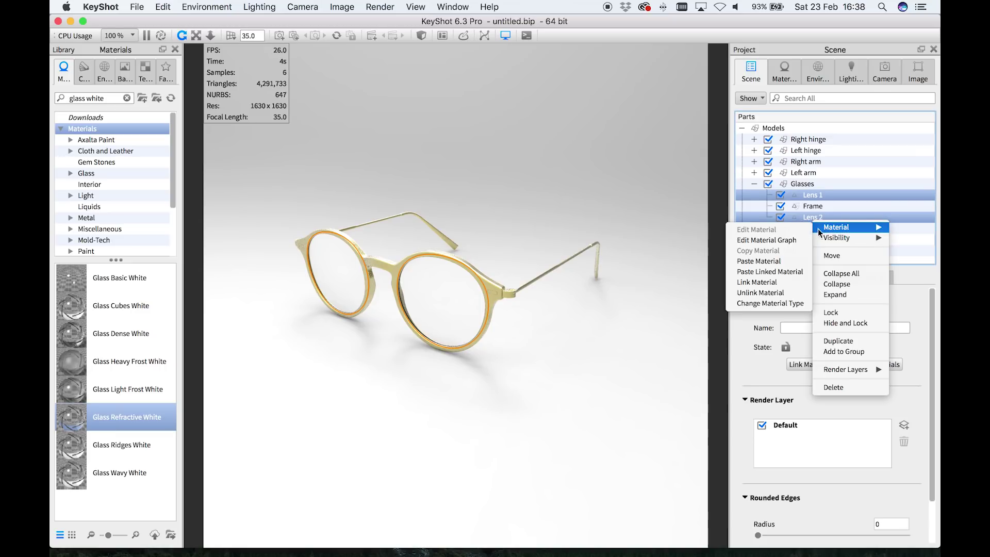
pyautogui.click(760, 282)
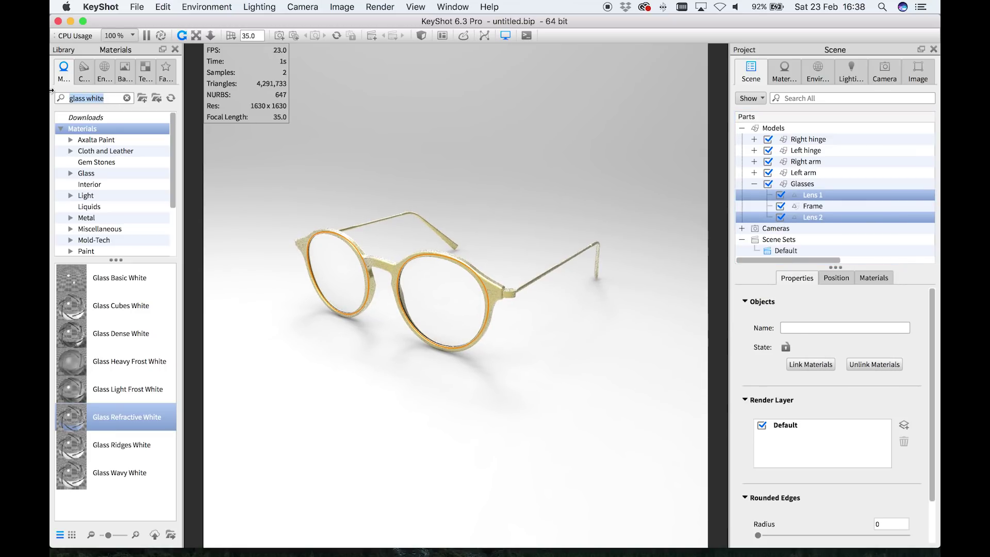
# Search the material library for "clear plastic" and apply Clear Shiny Plastic White to the frame and both arm tips
pyautogui.write('clear plastic')
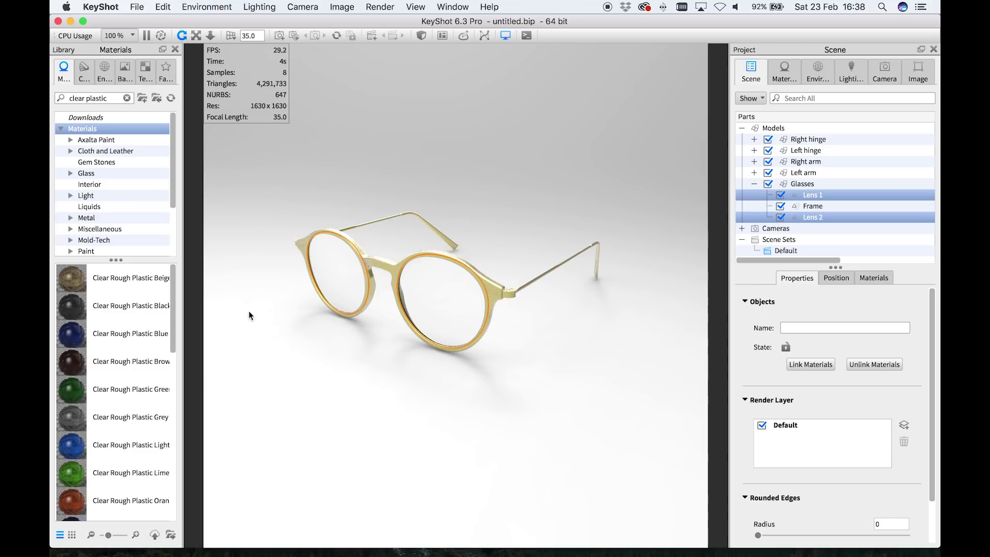
pyautogui.moveTo(174, 314); pyautogui.dragTo(386, 268)
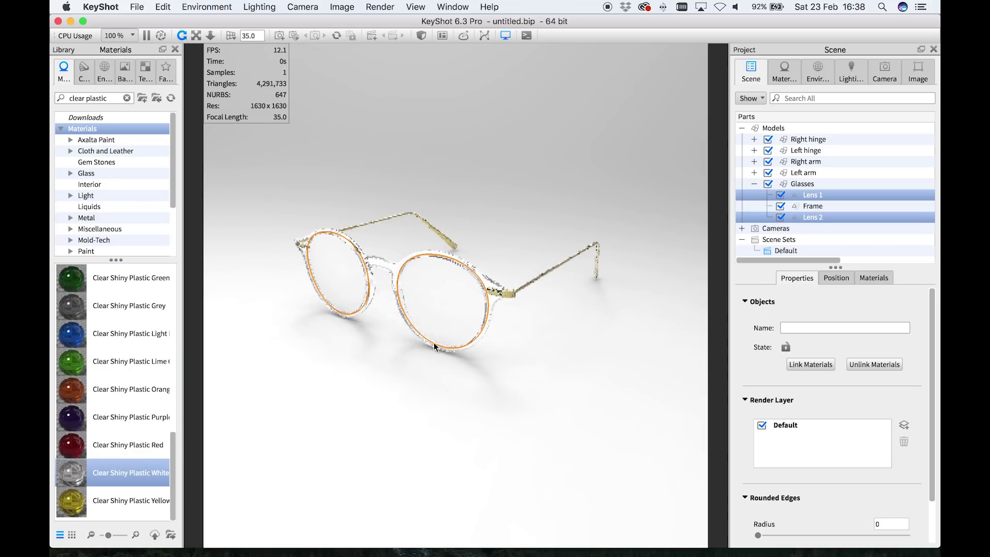
pyautogui.moveTo(95, 478); pyautogui.dragTo(597, 269)
pyautogui.moveTo(524, 361); pyautogui.dragTo(410, 252)
pyautogui.click(541, 332)
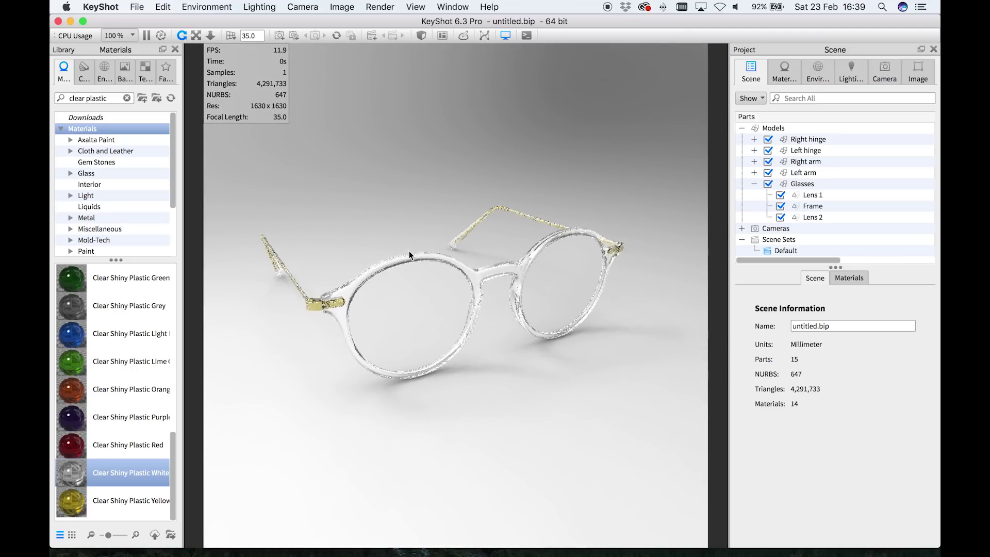
# Open the frame's Clear Shiny Plastic White material in the Material Graph
pyautogui.doubleClick(495, 272)
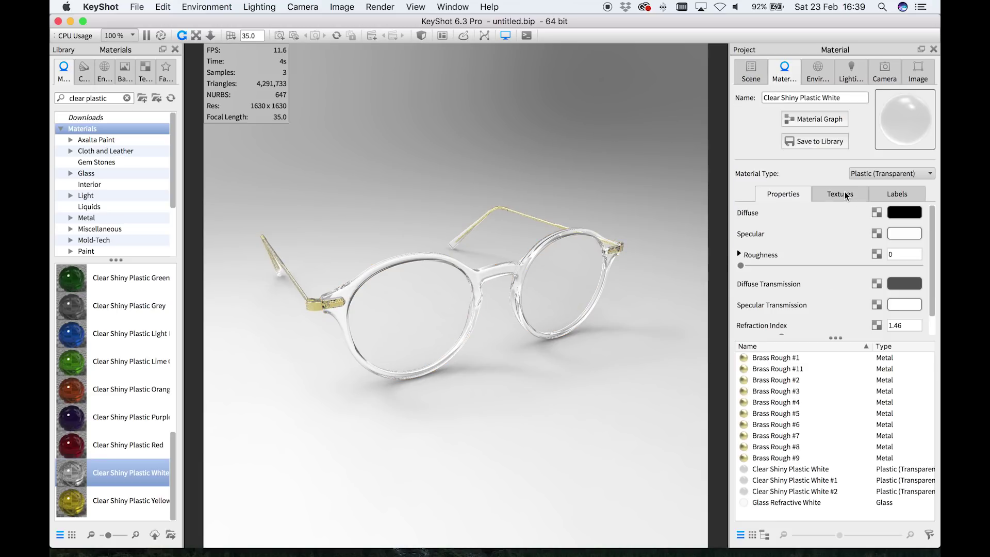
pyautogui.click(846, 195)
pyautogui.click(803, 122)
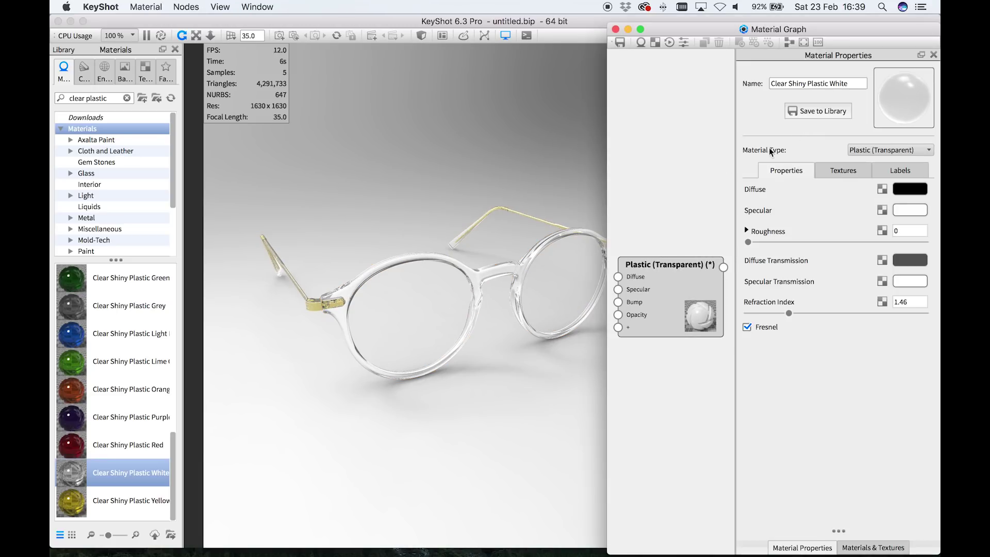
pyautogui.moveTo(679, 275); pyautogui.dragTo(687, 260)
pyautogui.scroll(-2, 681, 274)
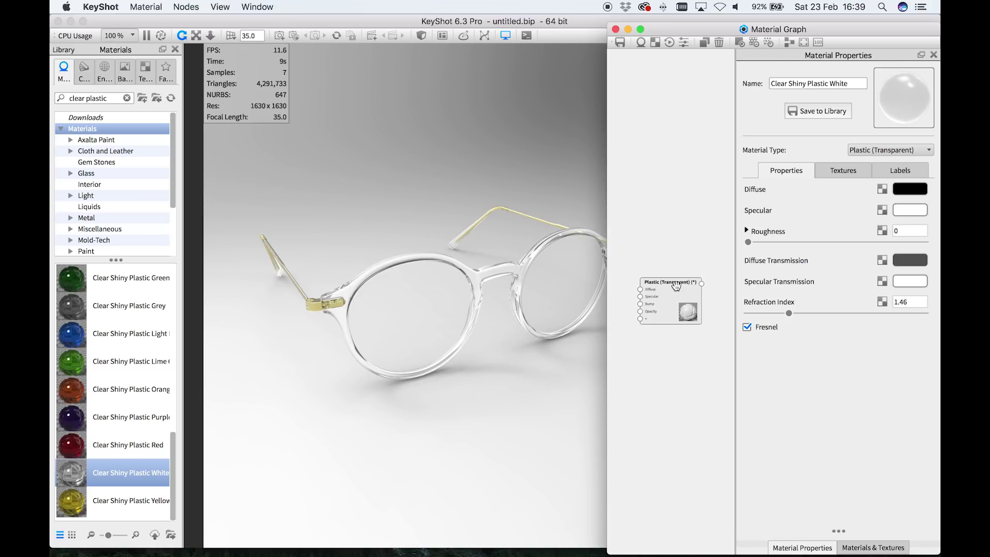
# Add a texture map node to the graph using the tortoise shell texture image from the Models folder
pyautogui.click(655, 43)
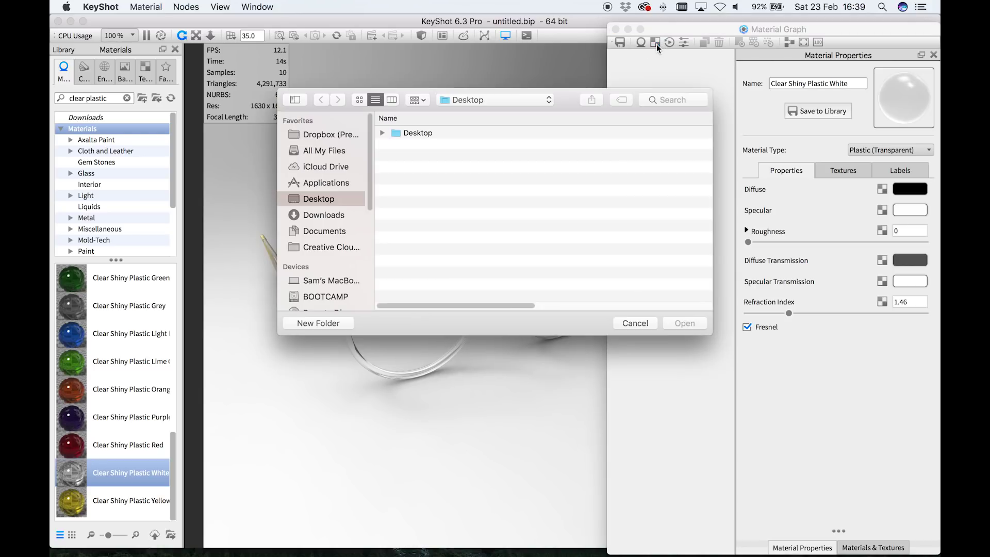
pyautogui.doubleClick(398, 132)
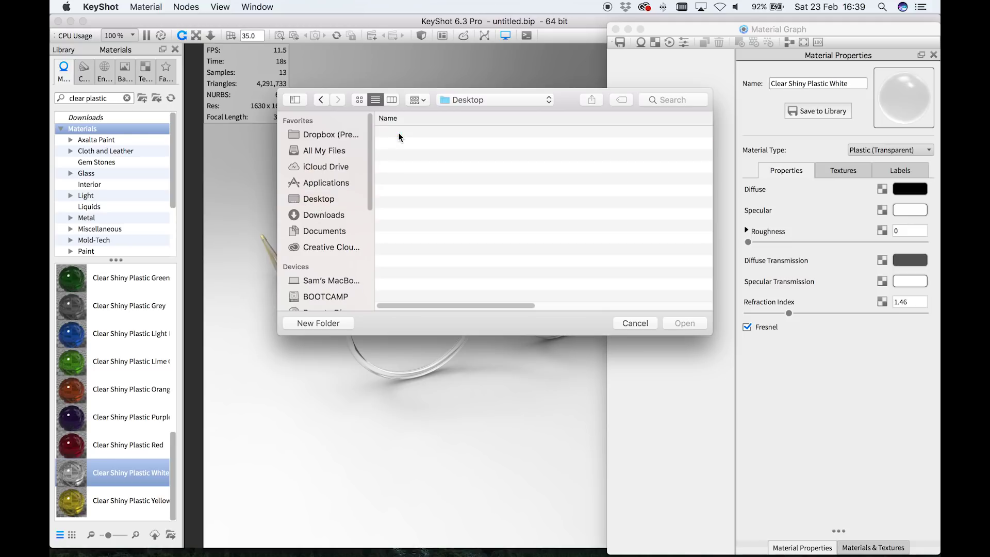
pyautogui.doubleClick(415, 134)
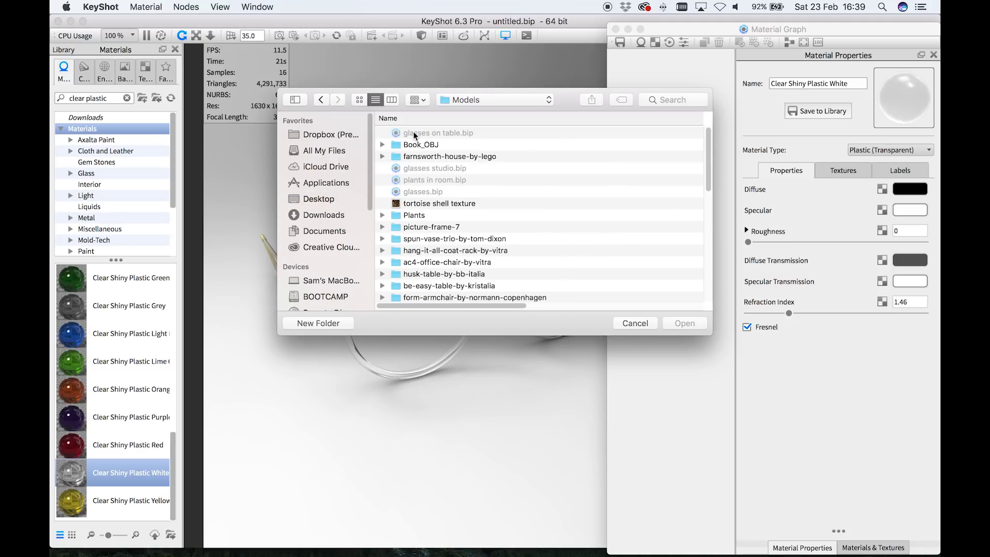
pyautogui.click(448, 203)
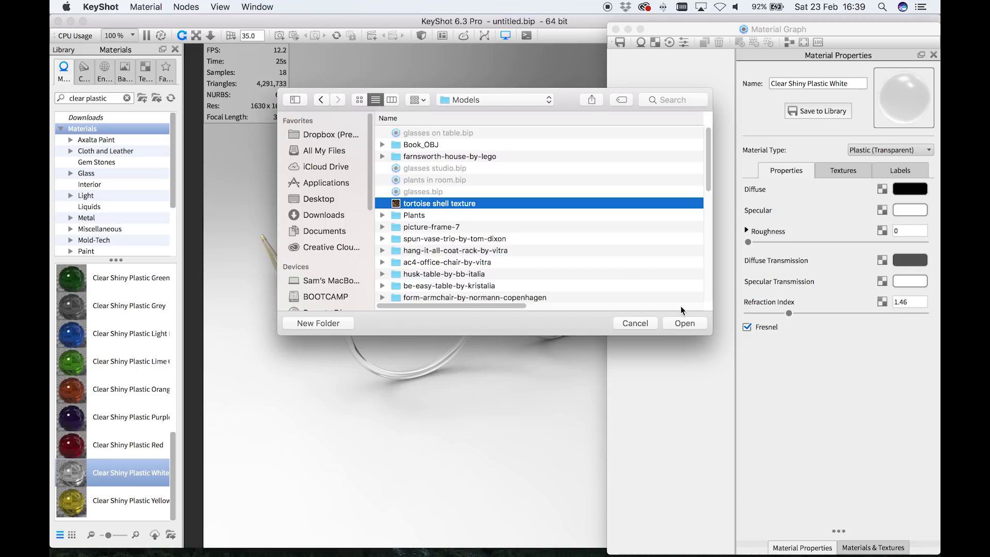
pyautogui.click(686, 323)
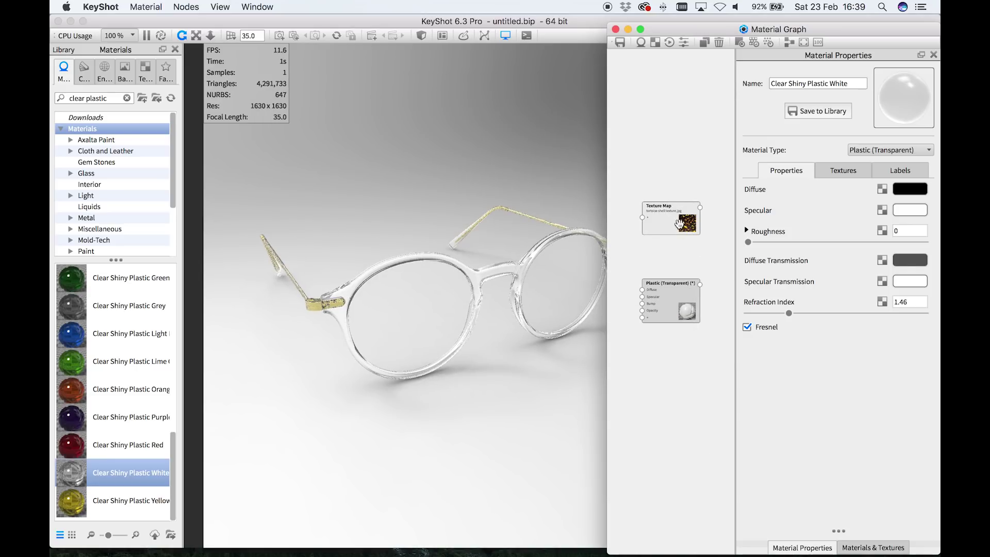
# Preview the tortoise shell texture map on the frame and open the node's mapping properties
pyautogui.doubleClick(680, 224)
pyautogui.moveTo(503, 299); pyautogui.dragTo(550, 324)
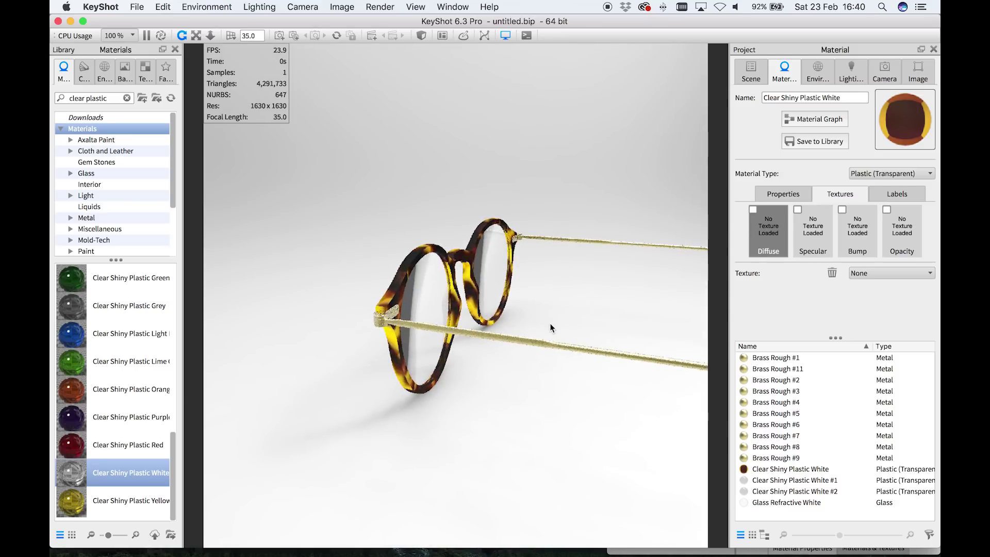
pyautogui.hotkey('ctrl', 'Up')
pyautogui.click(752, 306)
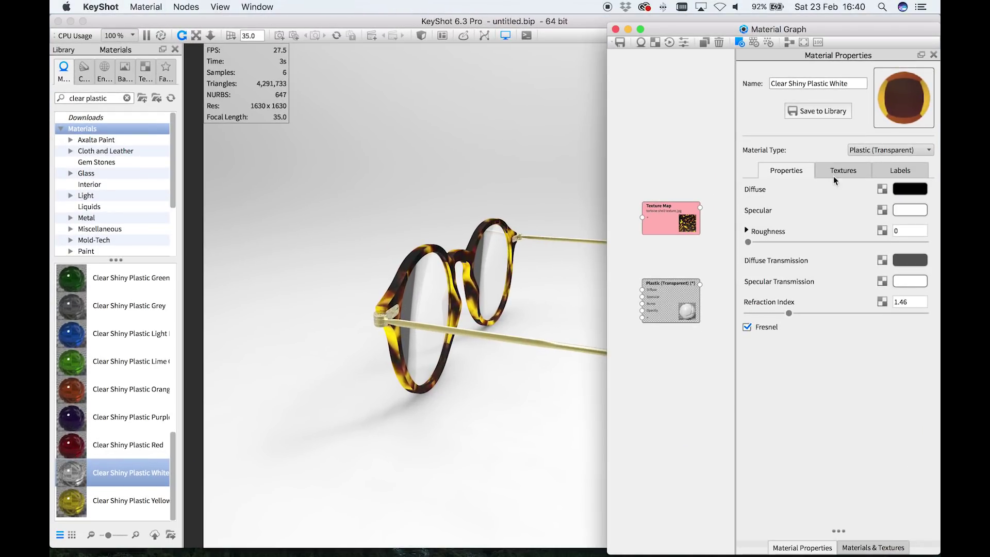
pyautogui.click(674, 215)
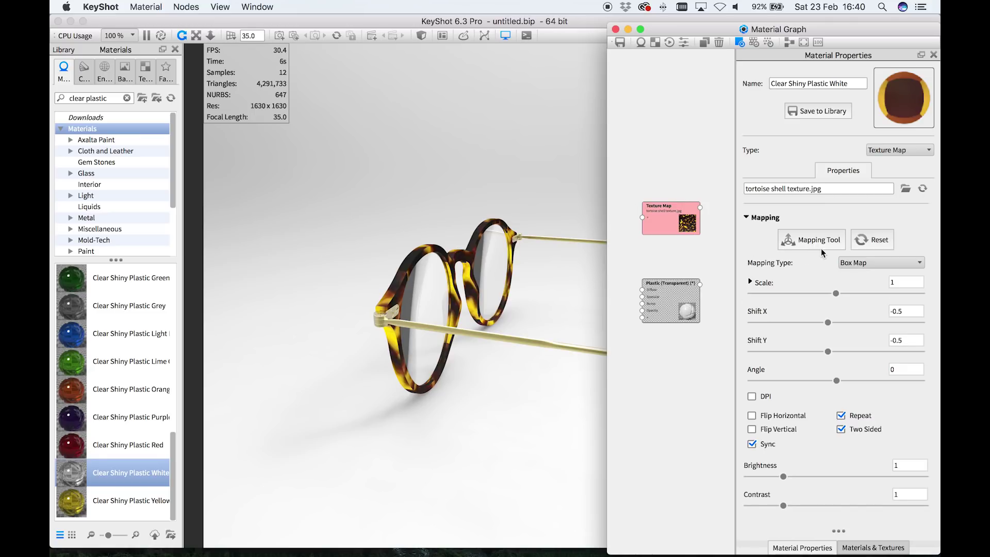
# Adjust the tortoise shell texture's box mapping on the frame with the Mapping Tool and accept the new placement
pyautogui.click(838, 243)
pyautogui.scroll(-5, 475, 329)
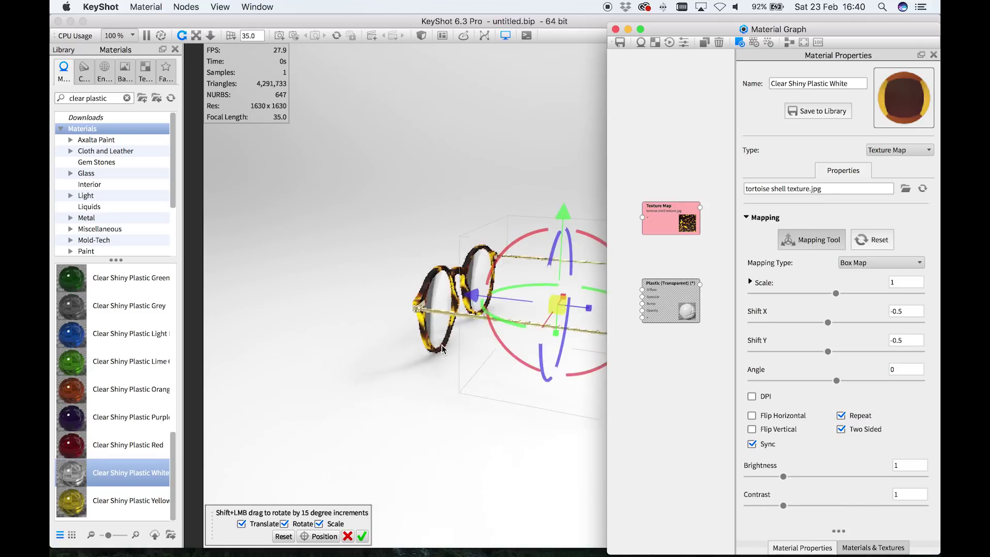
pyautogui.moveTo(475, 333); pyautogui.dragTo(469, 412)
pyautogui.moveTo(485, 361); pyautogui.dragTo(505, 372)
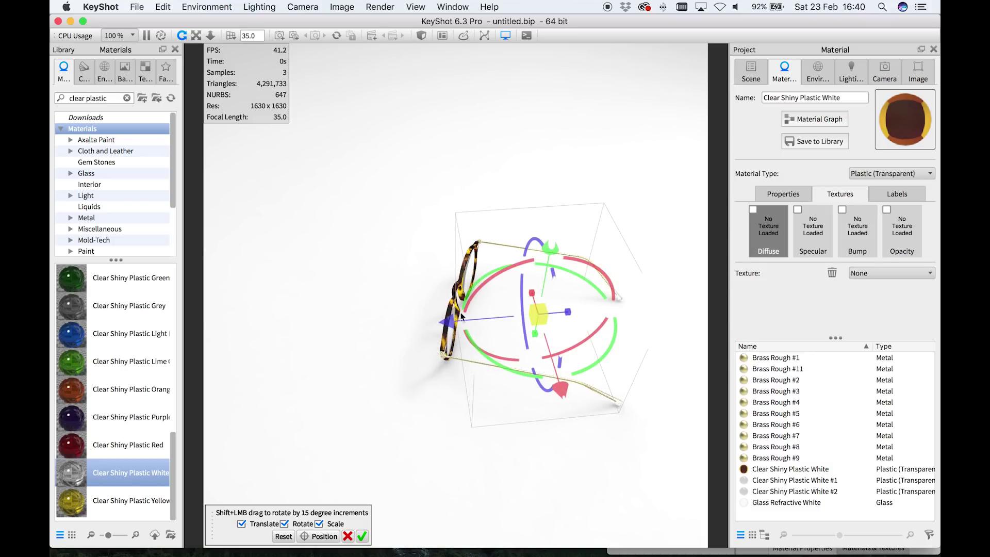
pyautogui.moveTo(375, 386); pyautogui.dragTo(422, 438)
pyautogui.click(362, 536)
pyautogui.moveTo(467, 331); pyautogui.dragTo(444, 333)
pyautogui.scroll(8, 453, 325)
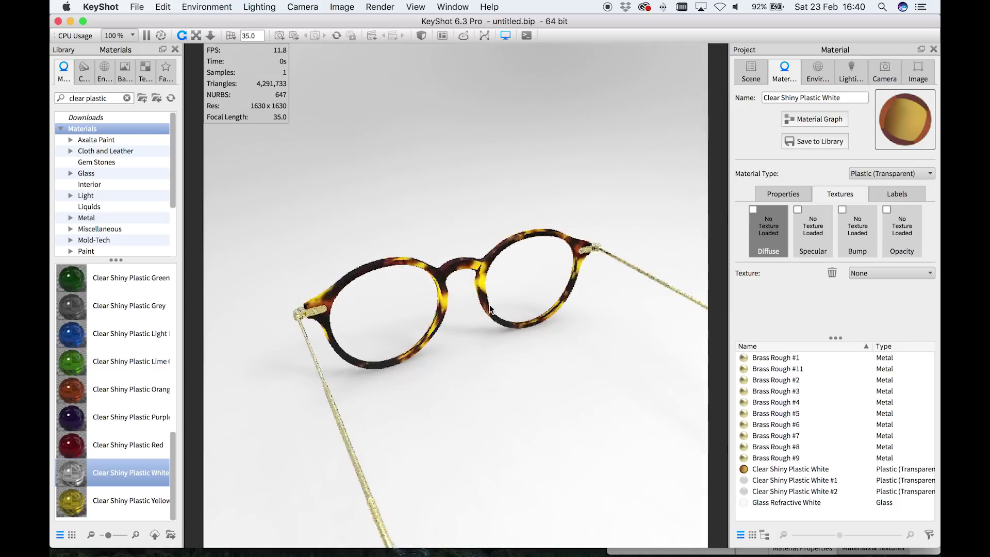
# Rotate the tortoise shell texture's box mapping on the frame further with the Mapping Tool and accept it
pyautogui.moveTo(587, 293); pyautogui.dragTo(508, 252)
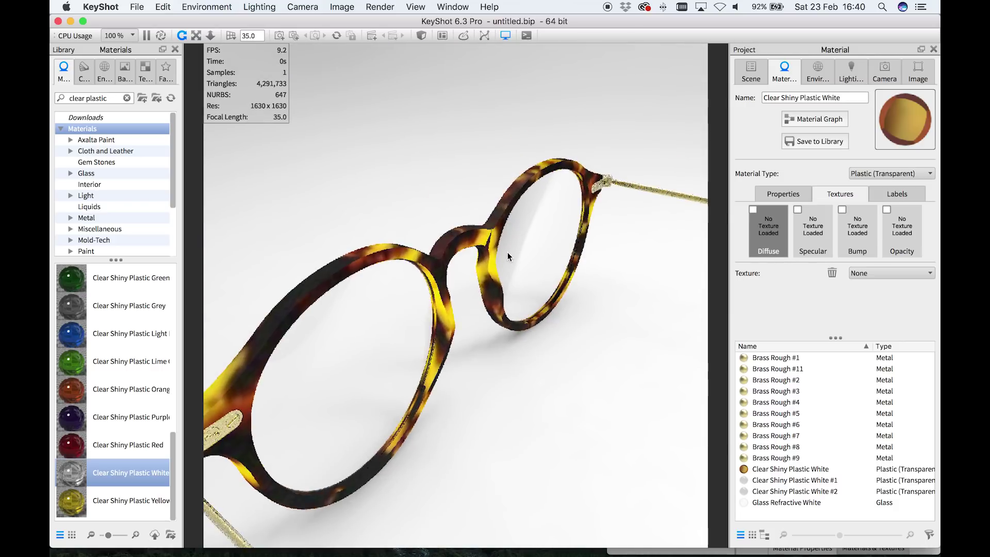
pyautogui.scroll(-5, 512, 250)
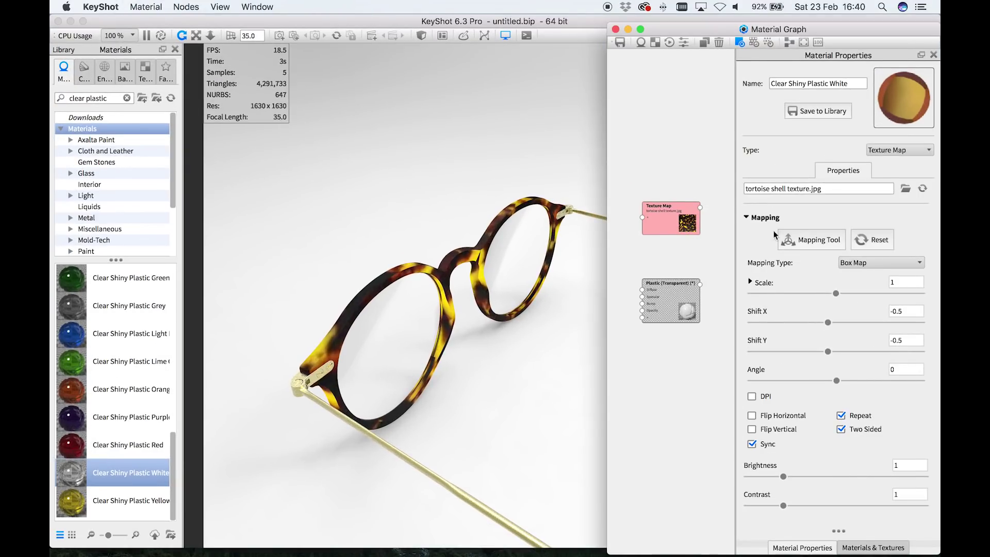
pyautogui.click(812, 239)
pyautogui.click(448, 347)
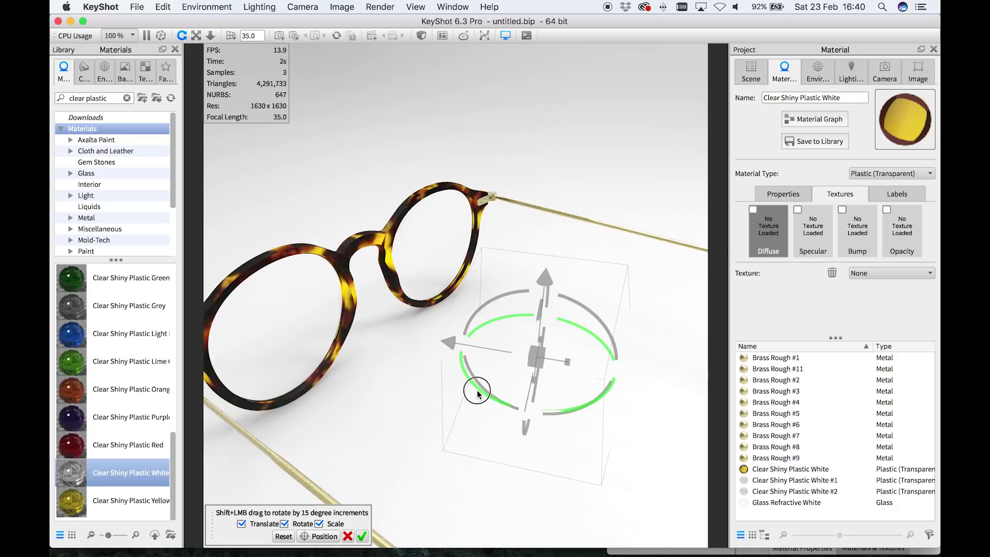
pyautogui.moveTo(477, 394); pyautogui.dragTo(477, 388)
pyautogui.moveTo(360, 403); pyautogui.dragTo(569, 354)
# Connect the tortoise shell texture map to the Specular Transmission input of the frame's Plastic (Transparent) node
pyautogui.hotkey('ctrl', 'Up')
pyautogui.click(707, 344)
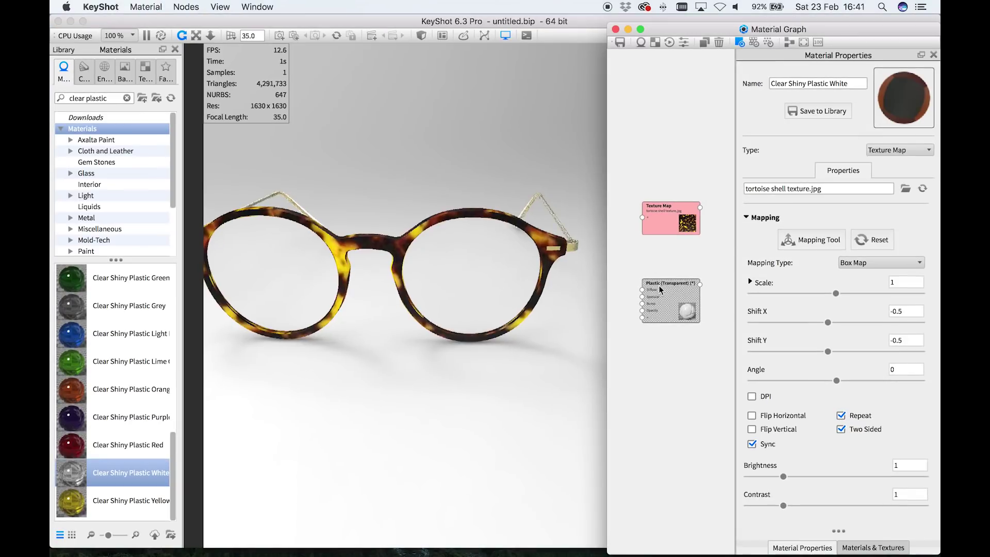
pyautogui.moveTo(646, 257); pyautogui.dragTo(639, 262)
pyautogui.moveTo(656, 285); pyautogui.dragTo(709, 251)
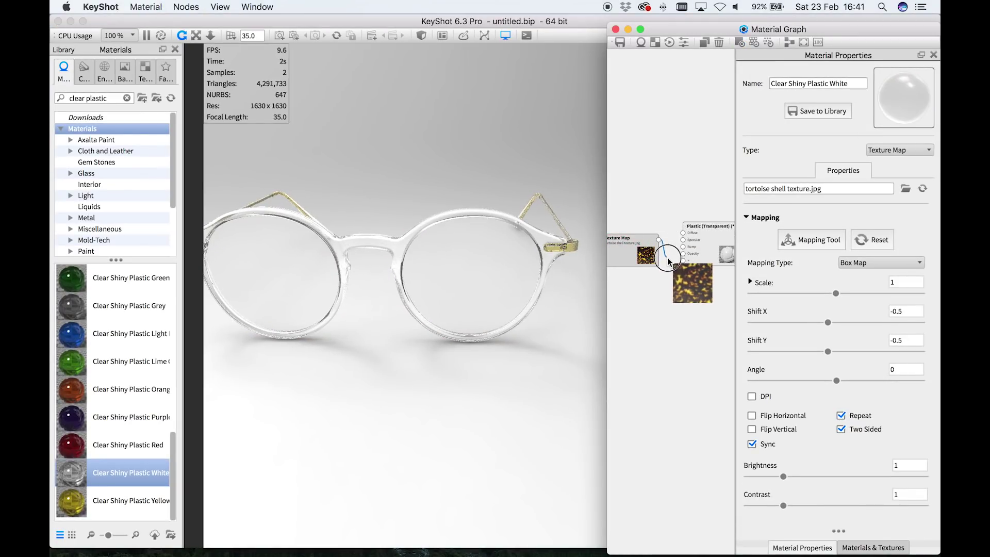
pyautogui.moveTo(685, 264); pyautogui.dragTo(685, 264)
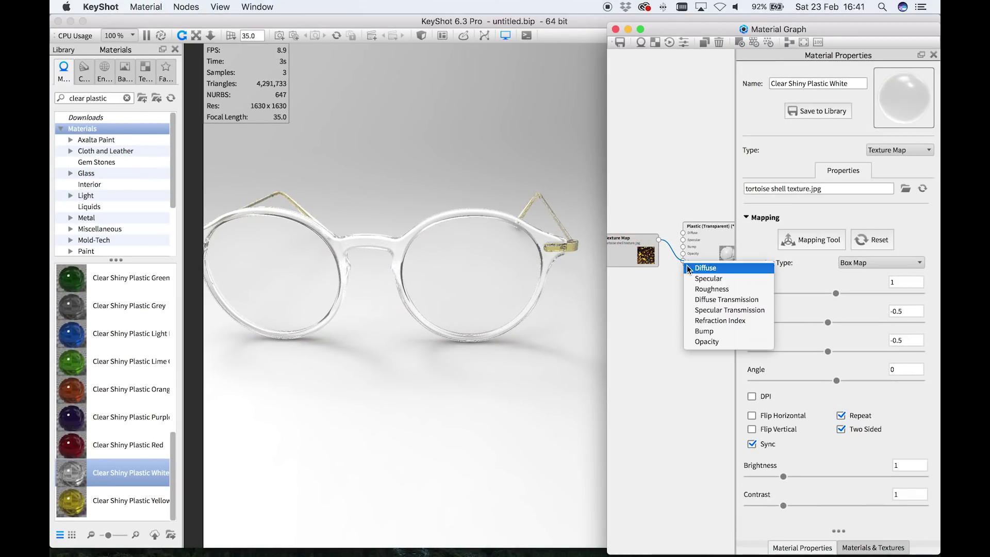
pyautogui.click(715, 311)
# Examine the tortoise shell plastic on the frame from the front, from behind and up close at the hinge
pyautogui.click(413, 336)
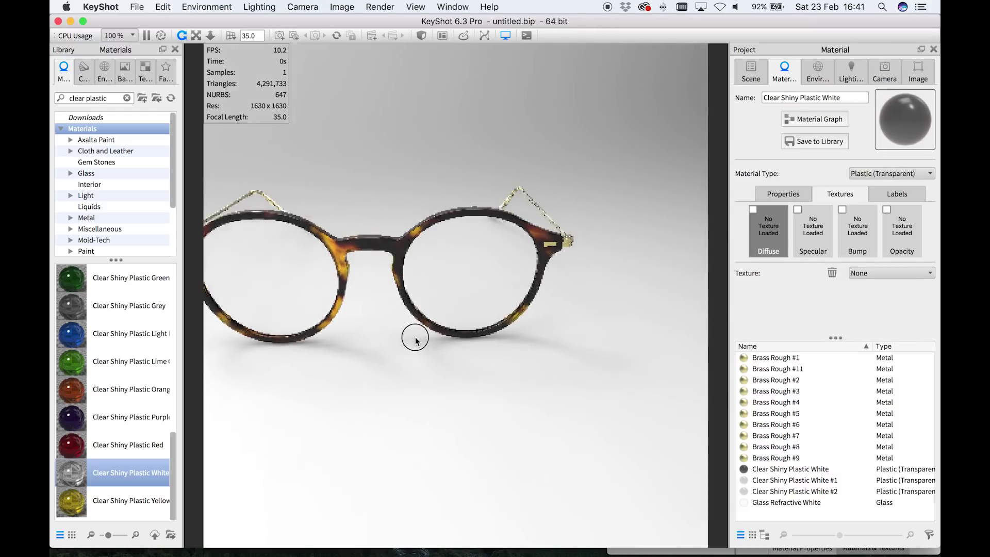
pyautogui.moveTo(413, 336); pyautogui.dragTo(545, 308)
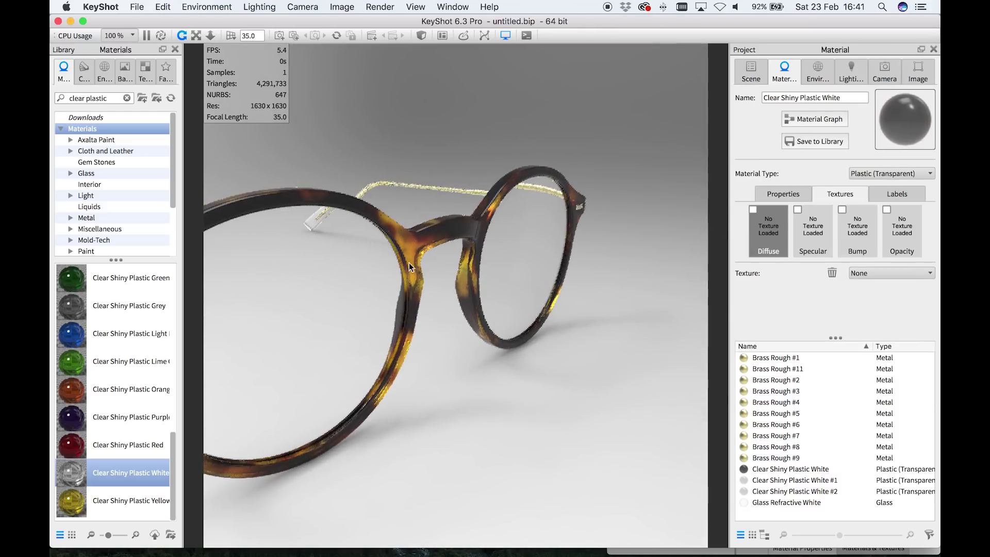
pyautogui.scroll(5, 444, 271)
pyautogui.moveTo(442, 272); pyautogui.dragTo(549, 231)
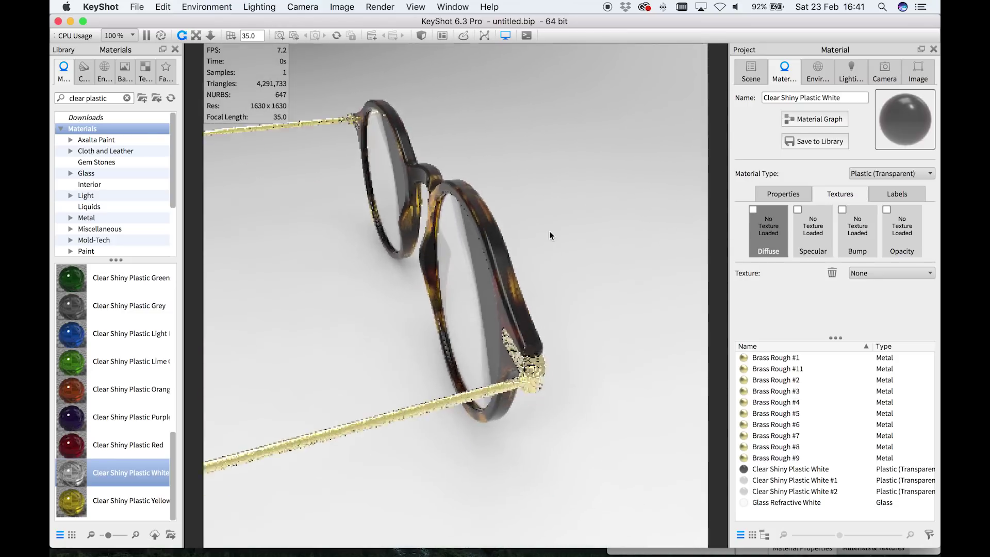
pyautogui.scroll(-3, 567, 340)
pyautogui.scroll(5, 570, 343)
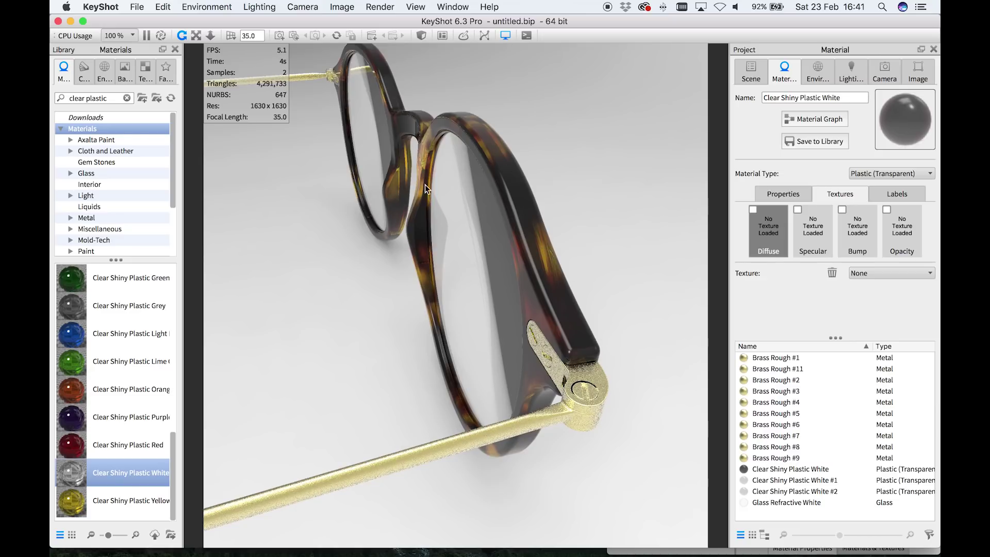
pyautogui.scroll(-10, 400, 258)
pyautogui.moveTo(398, 267); pyautogui.dragTo(476, 274)
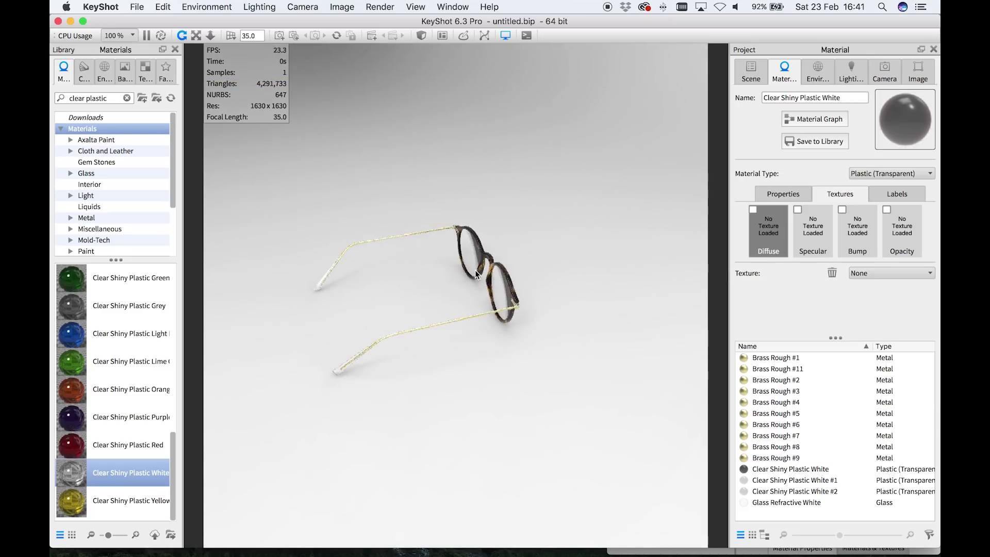
# Copy the frame's tortoise shell material and paste it onto the clear tips of both arms
pyautogui.scroll(5, 477, 275)
pyautogui.rightClick(509, 233)
pyautogui.click(494, 269)
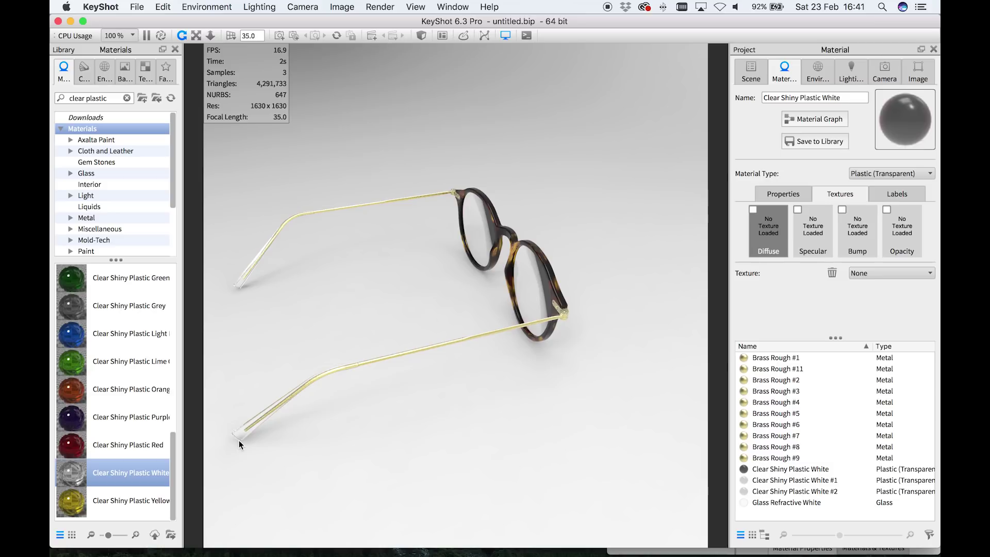
pyautogui.rightClick(241, 436)
pyautogui.click(290, 179)
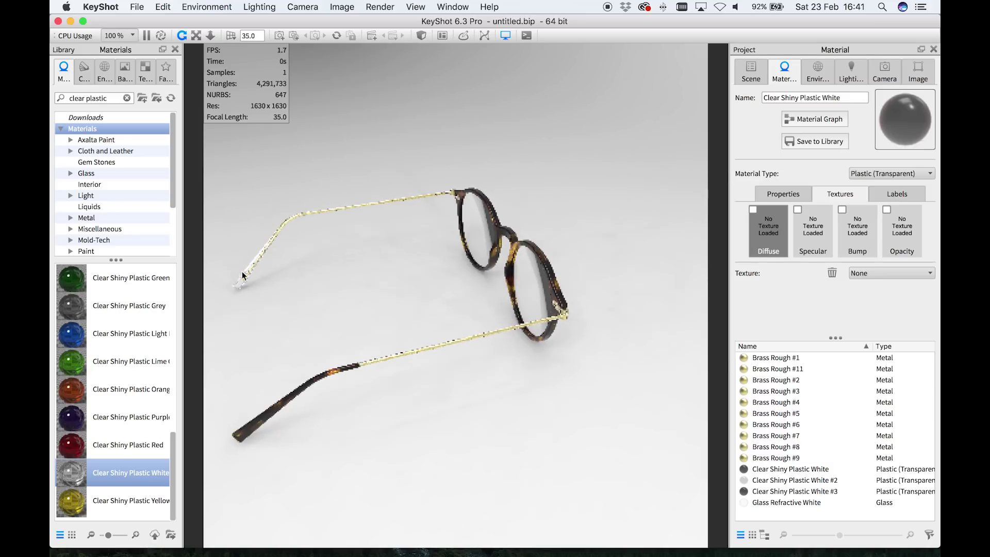
pyautogui.rightClick(239, 286)
pyautogui.click(266, 67)
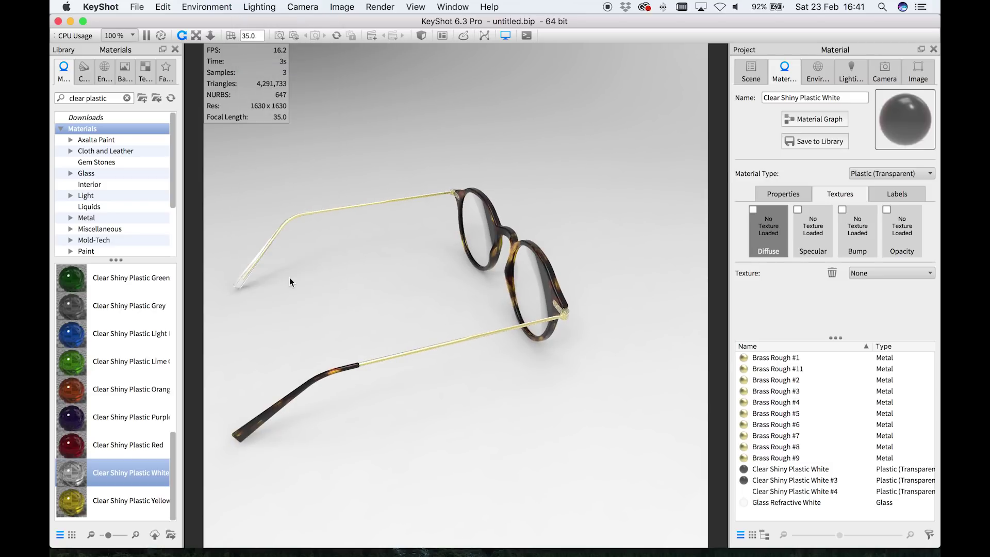
# Examine the tortoise shell material on both arm tips from the side and up close
pyautogui.moveTo(281, 287); pyautogui.dragTo(344, 293)
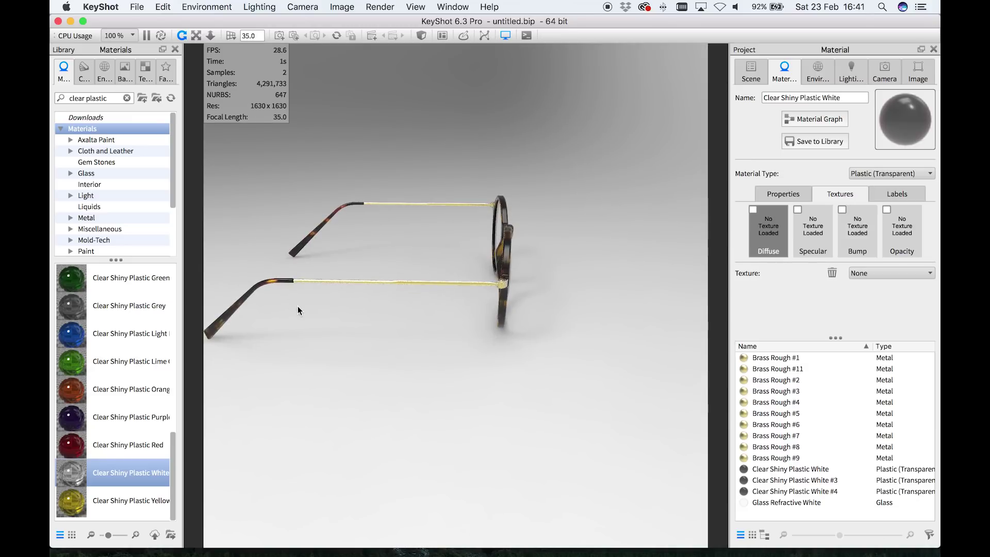
pyautogui.moveTo(219, 279); pyautogui.dragTo(247, 278)
pyautogui.moveTo(248, 279); pyautogui.dragTo(405, 310, button='middle')
pyautogui.scroll(3, 336, 286)
pyautogui.moveTo(335, 286); pyautogui.dragTo(469, 294, button='middle')
pyautogui.scroll(2, 470, 294)
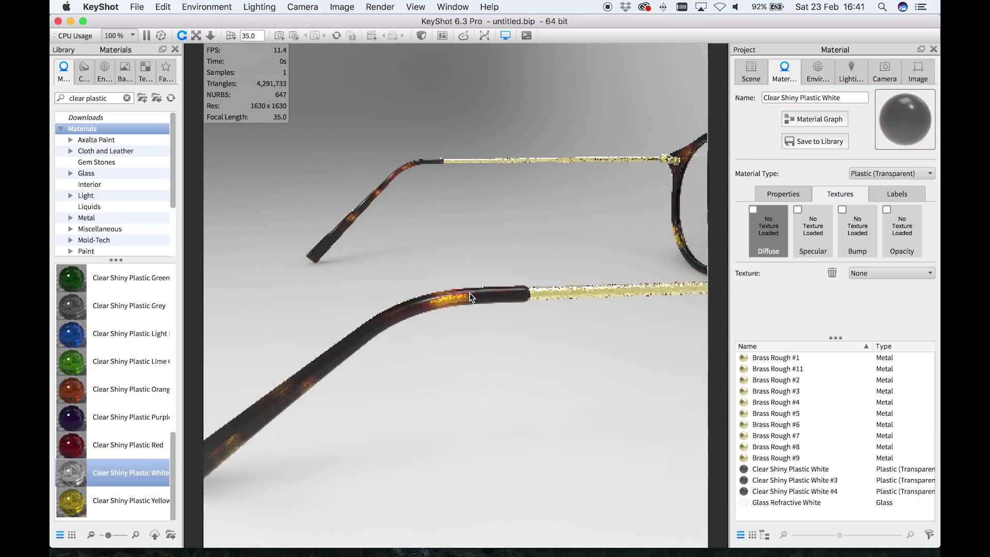
pyautogui.scroll(3, 482, 321)
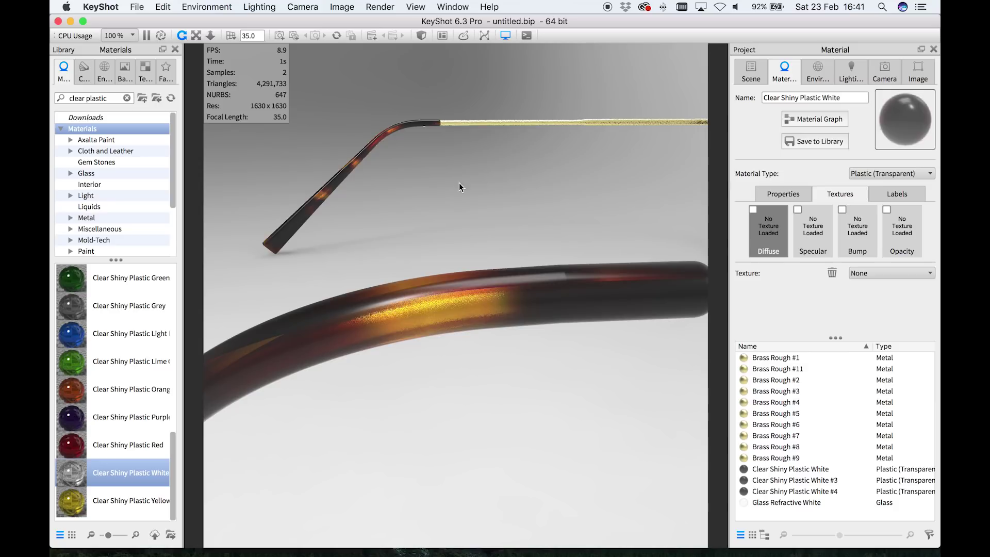
pyautogui.scroll(-8, 384, 239)
# Open the frame's material in the Material Graph and add a Color Gradient texture node
pyautogui.moveTo(557, 263); pyautogui.dragTo(516, 272)
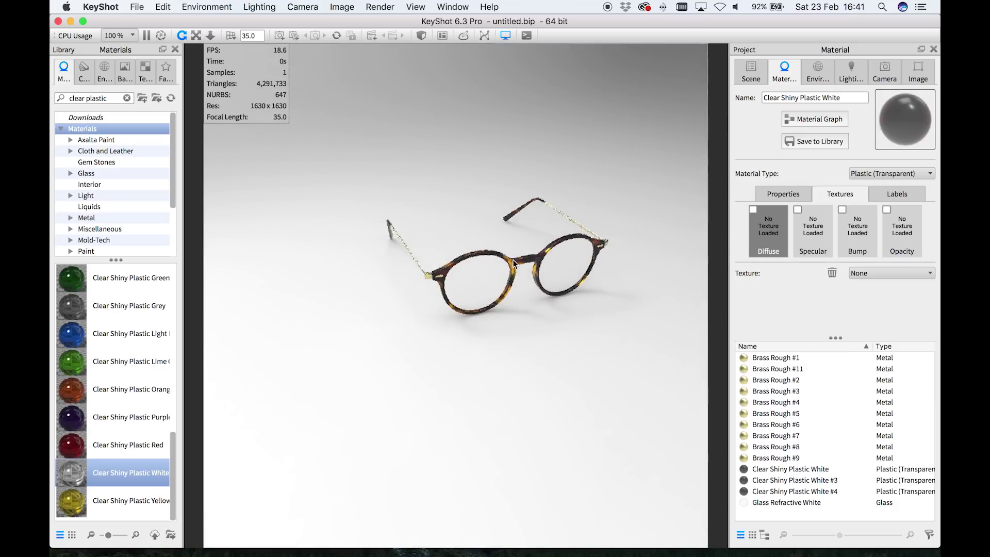
pyautogui.doubleClick(523, 266)
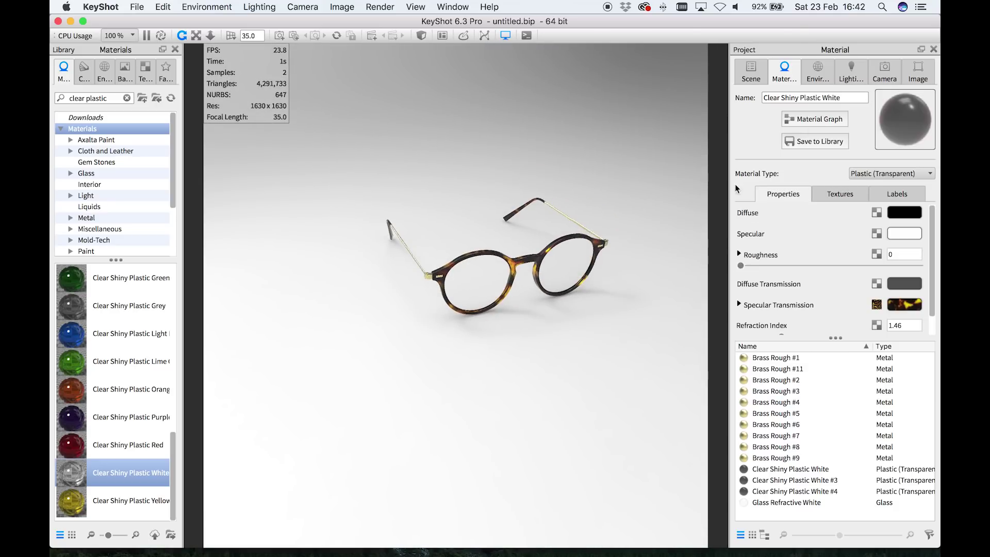
pyautogui.click(815, 119)
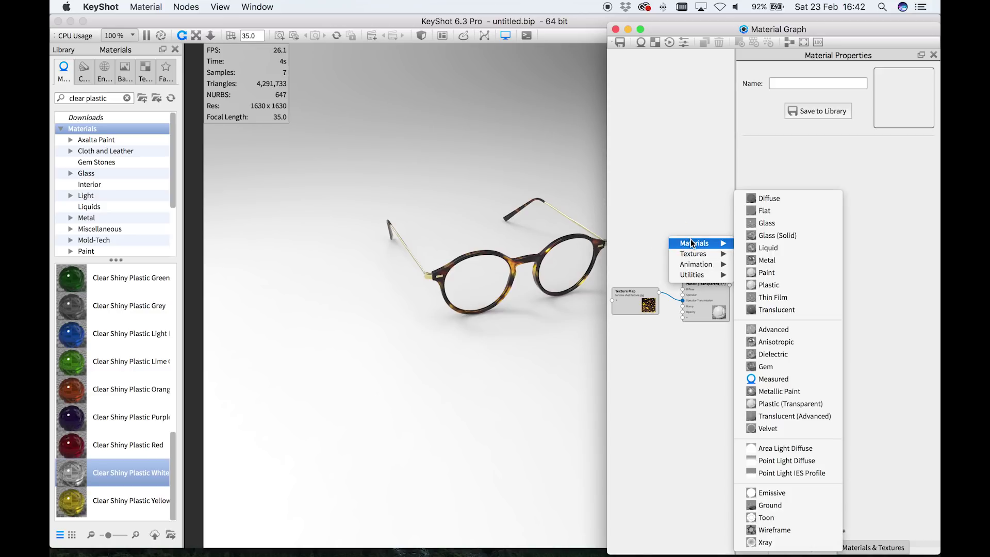
pyautogui.moveTo(694, 253)
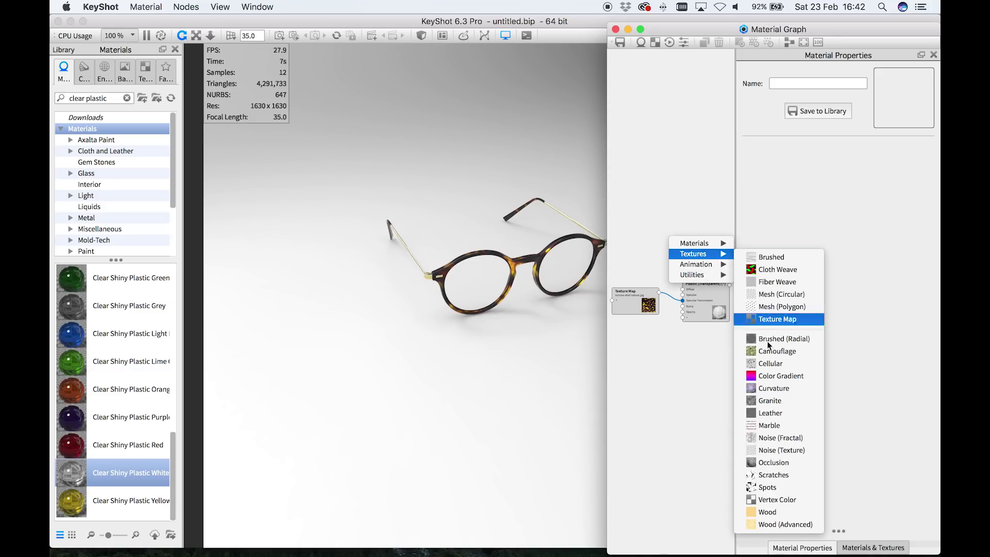
pyautogui.click(780, 376)
pyautogui.click(686, 255)
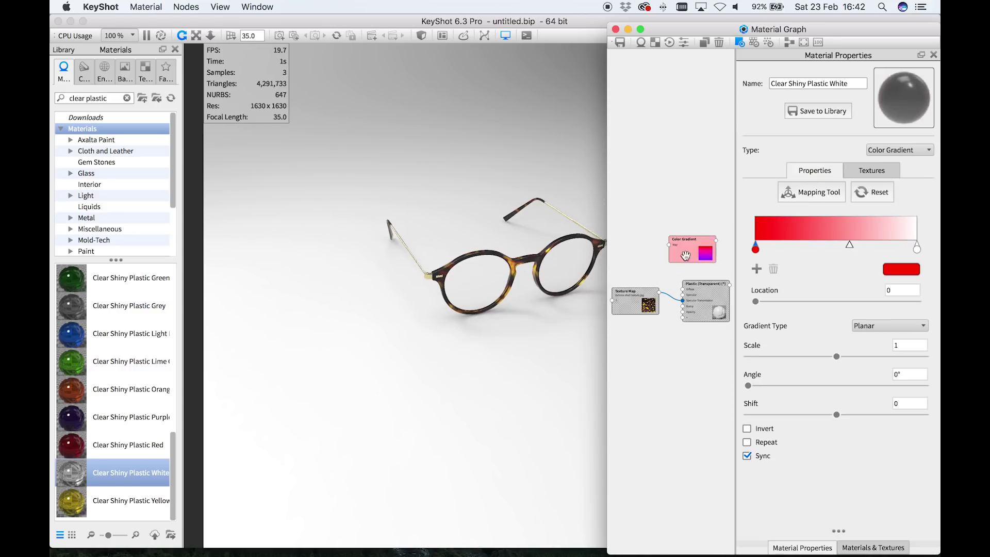
# Check the previewed color gradient on the frame and set its gradient type to Diamond
pyautogui.click(504, 317)
pyautogui.moveTo(504, 316); pyautogui.dragTo(636, 320)
pyautogui.hotkey('ctrl', 'Up')
pyautogui.click(761, 320)
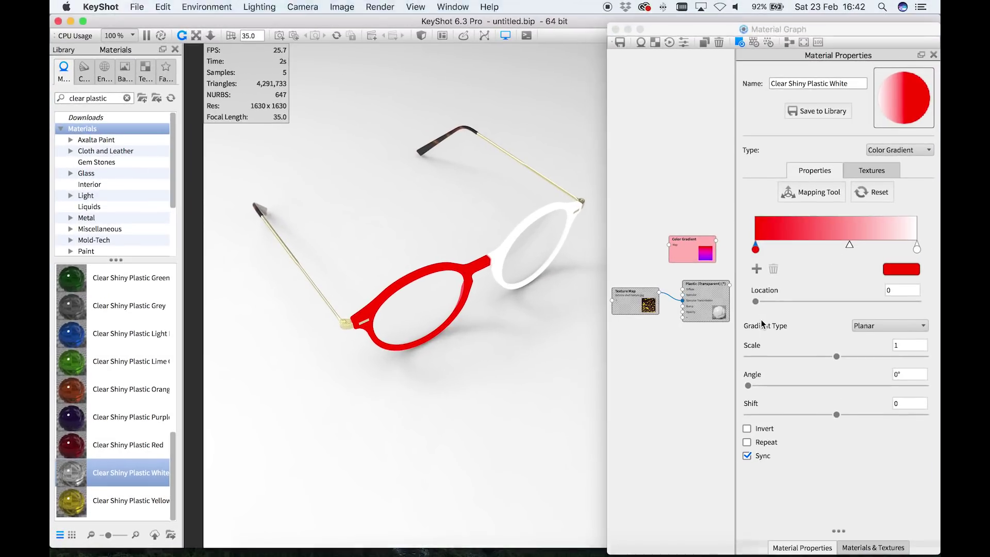
pyautogui.click(879, 327)
pyautogui.click(863, 354)
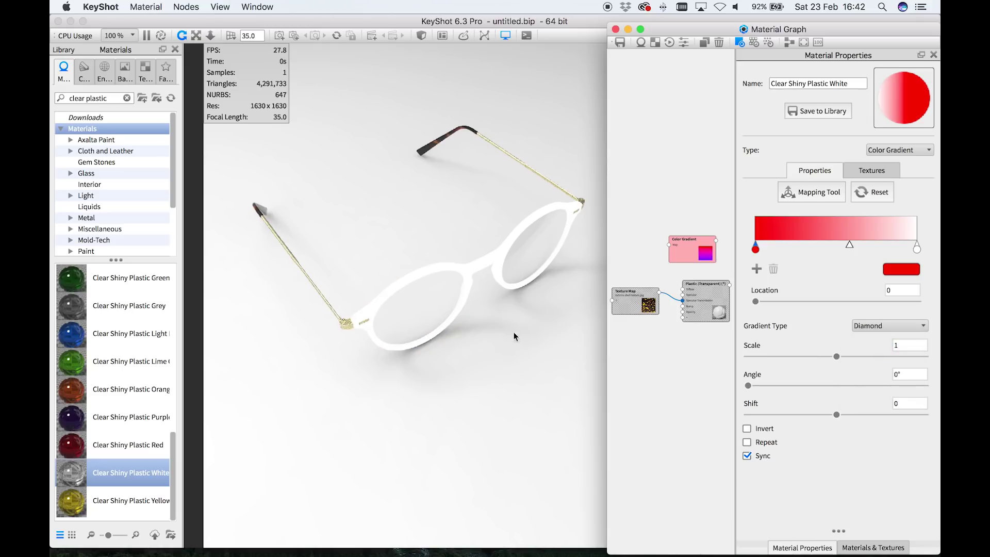
# Set the gradient's scale to 50 and move its center behind the frame's bridge with the Mapping Tool
pyautogui.click(810, 194)
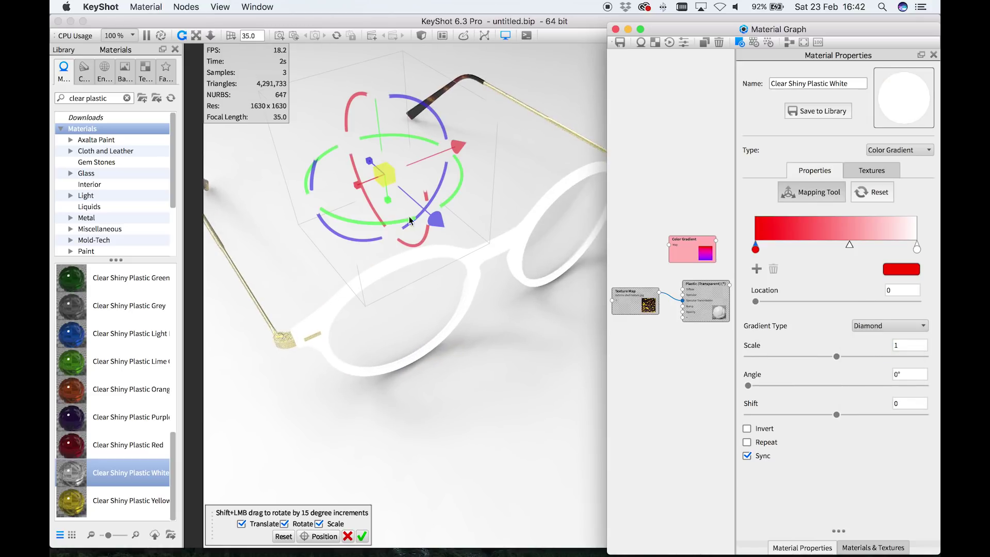
pyautogui.moveTo(410, 215); pyautogui.dragTo(571, 336)
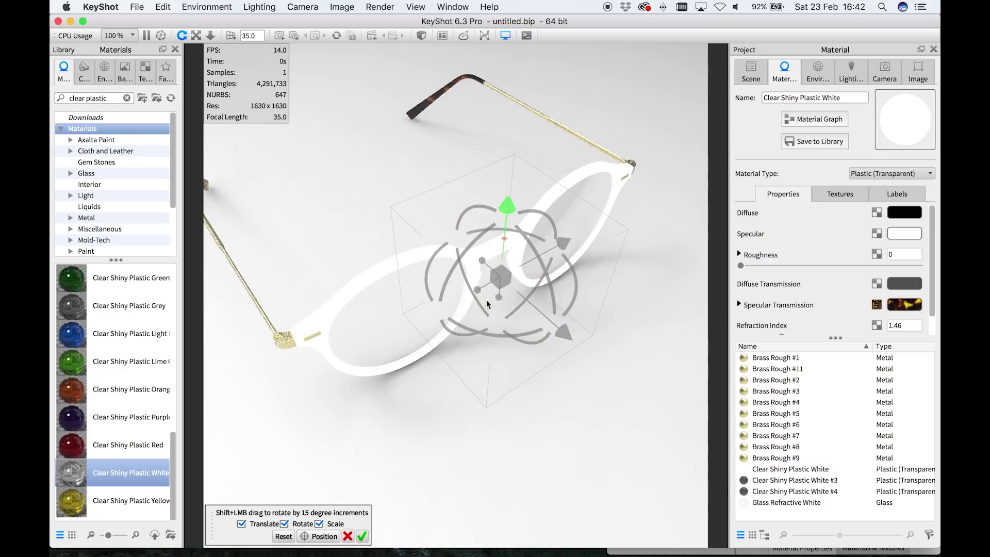
pyautogui.hotkey('ctrl', 'Up')
pyautogui.click(809, 308)
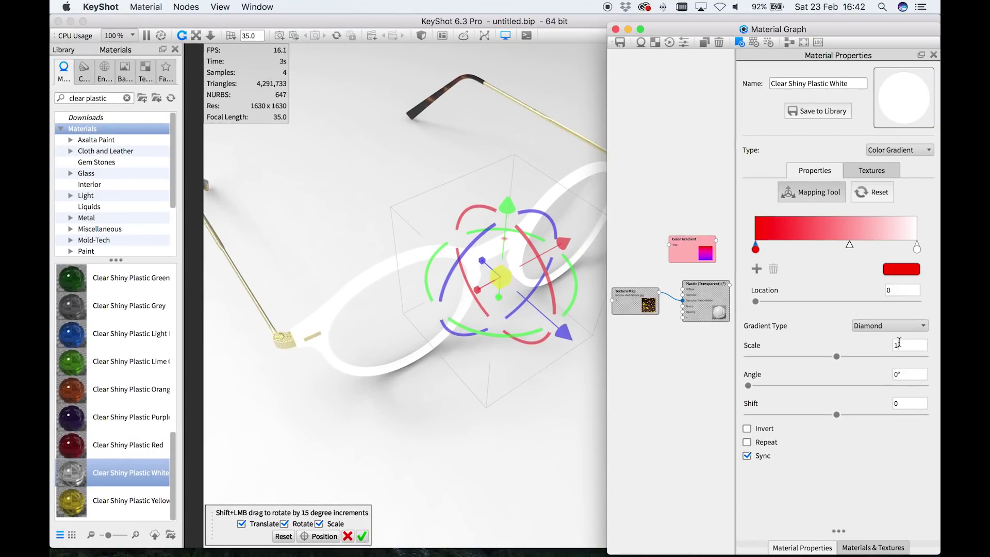
pyautogui.press('Return')
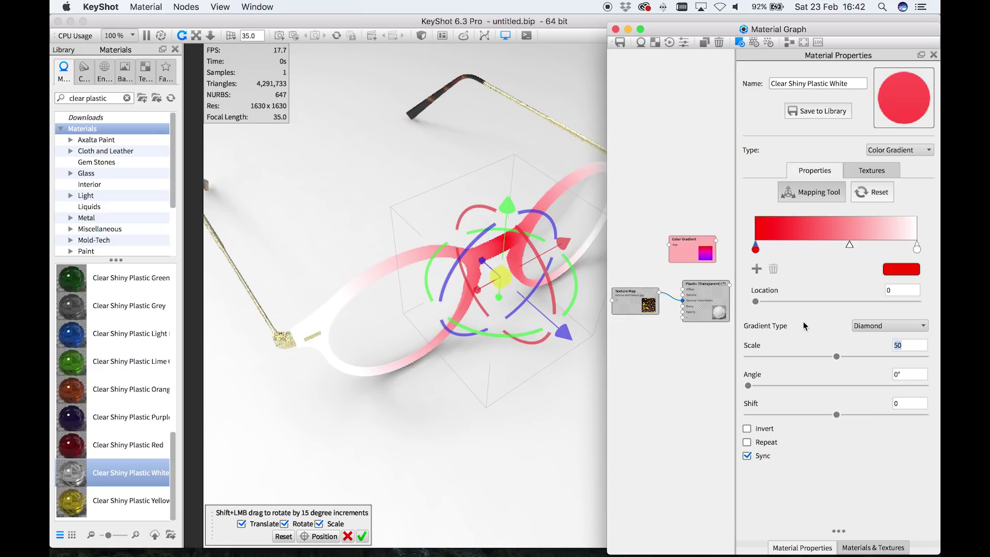
pyautogui.moveTo(575, 339); pyautogui.dragTo(490, 267)
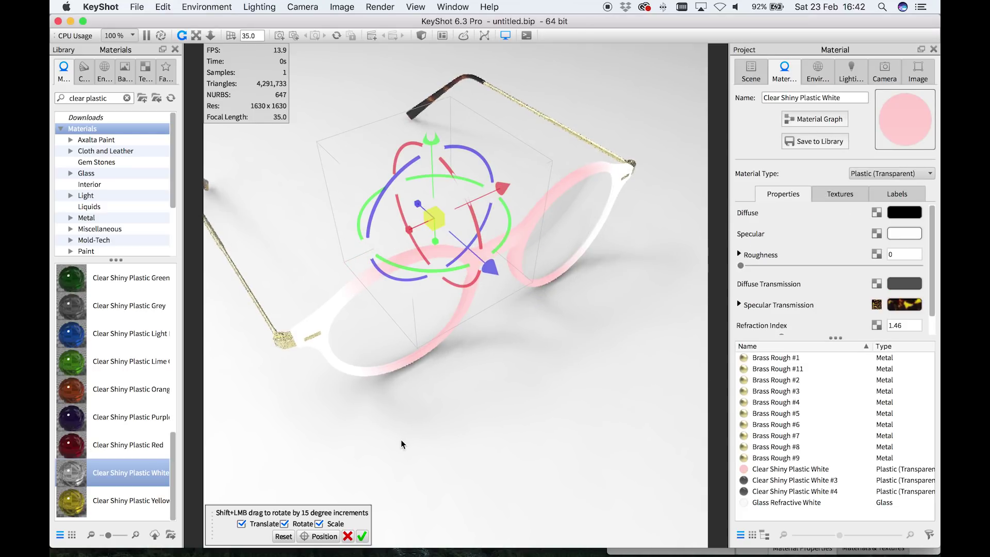
pyautogui.click(361, 537)
# Sharpen the gradient's transition by moving the white stop to about 0.62 and the red stop right beside it
pyautogui.hotkey('ctrl', 'Up')
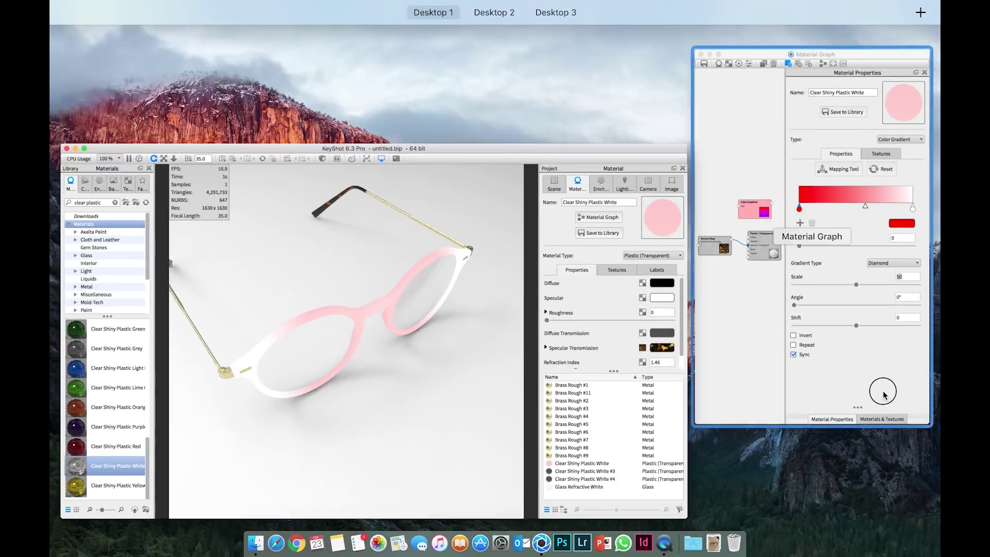
pyautogui.click(755, 263)
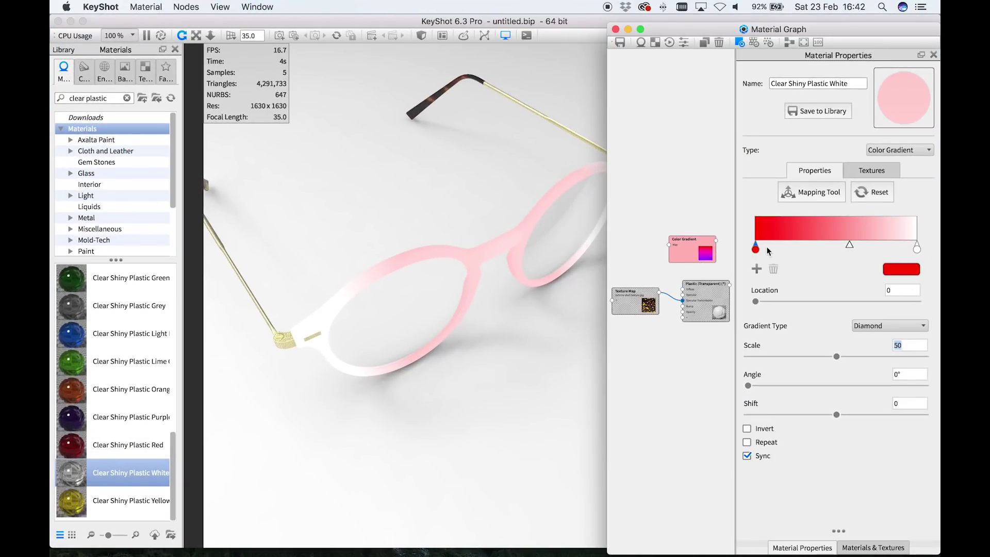
pyautogui.moveTo(755, 249); pyautogui.dragTo(785, 249)
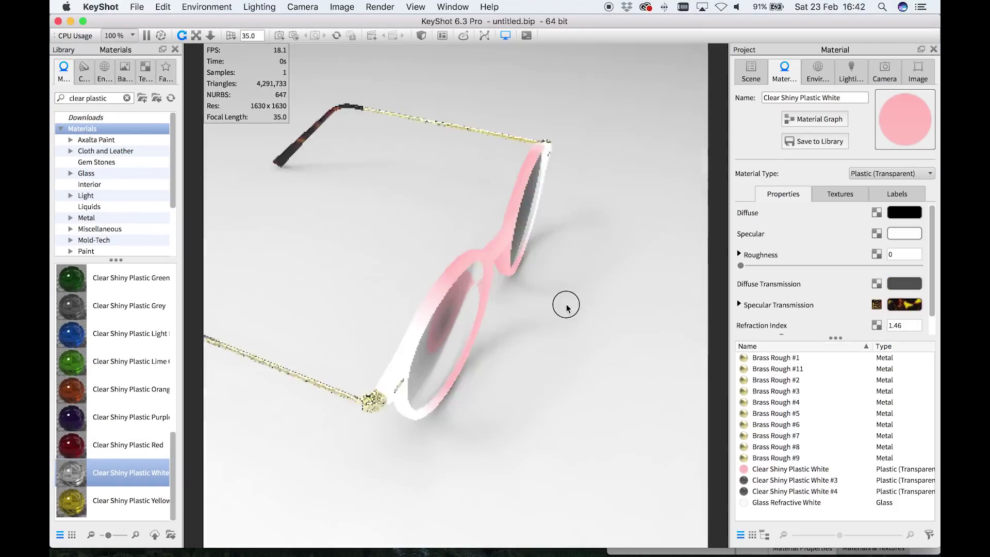
pyautogui.moveTo(565, 307); pyautogui.dragTo(528, 314)
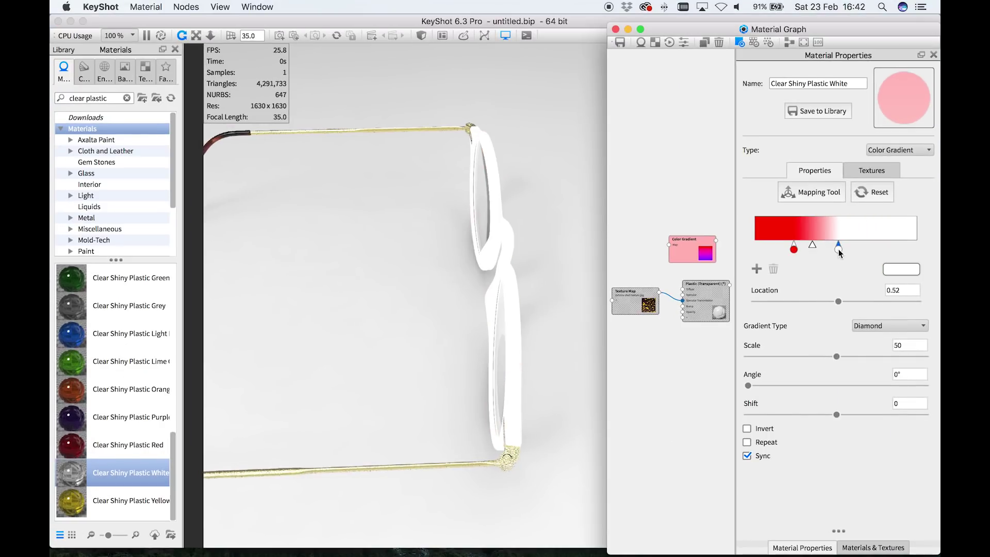
pyautogui.moveTo(837, 248); pyautogui.dragTo(861, 250)
pyautogui.moveTo(795, 249); pyautogui.dragTo(851, 249)
# Change the frame's color gradient type to Cylindrical and adjust its stops, with the red stop at about 0.62
pyautogui.moveTo(518, 354); pyautogui.dragTo(526, 314)
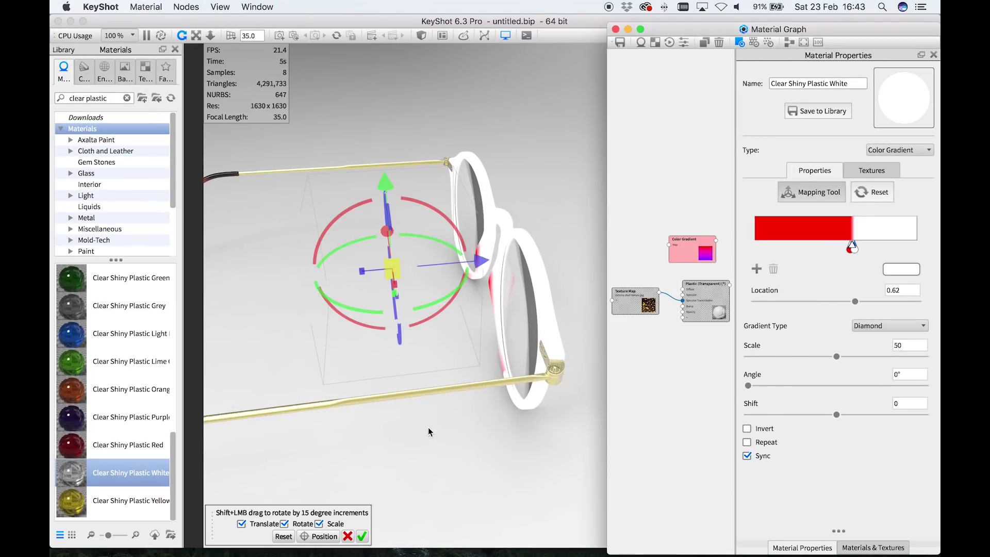
pyautogui.moveTo(398, 261); pyautogui.dragTo(465, 376)
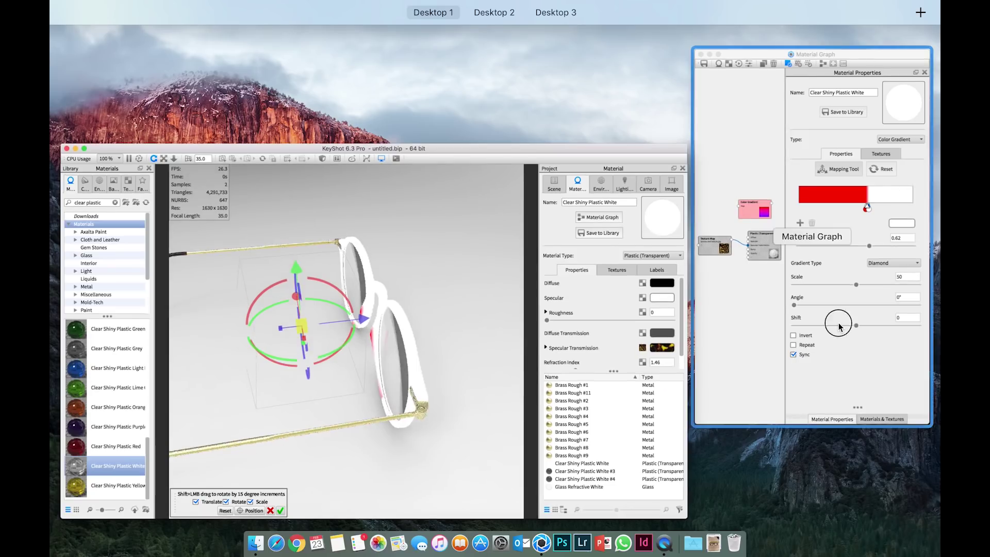
pyautogui.click(884, 325)
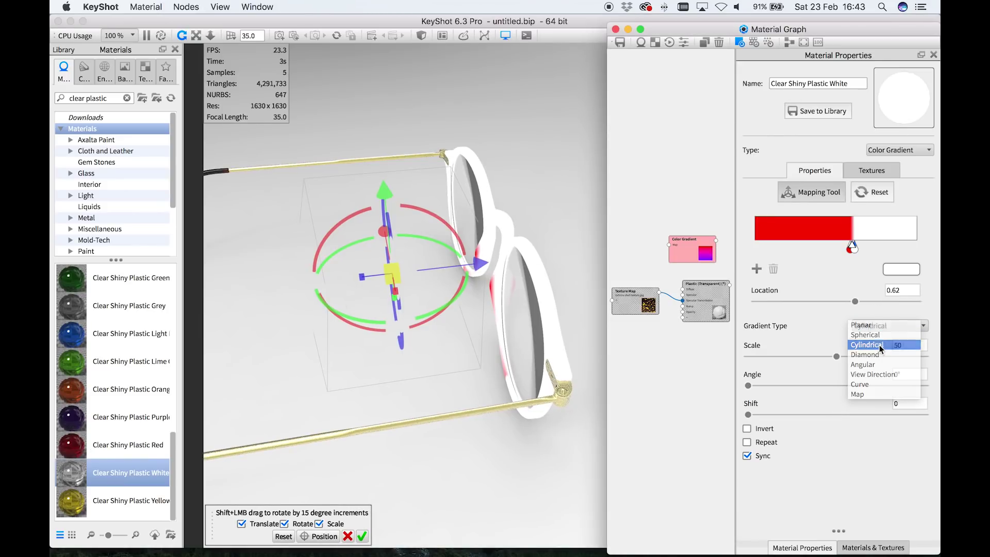
pyautogui.click(882, 344)
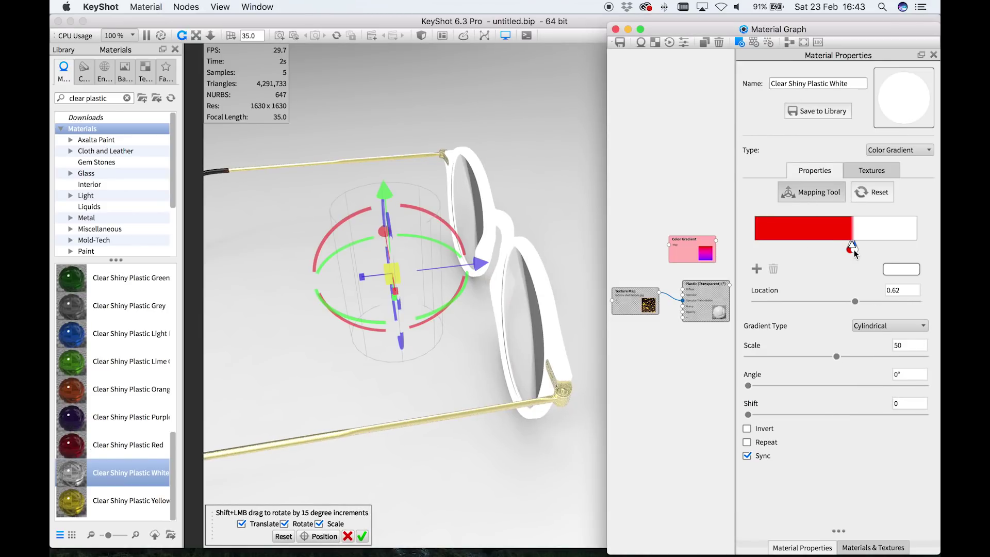
pyautogui.moveTo(862, 255); pyautogui.dragTo(855, 254)
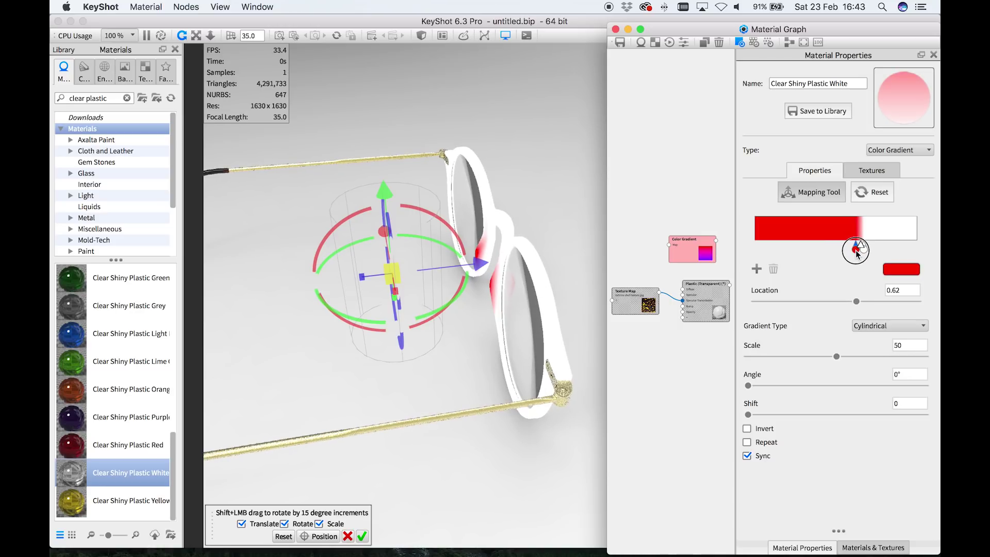
# Recolor the gradient's red stop black and place the Color Gradient node below the Texture Map node
pyautogui.doubleClick(857, 252)
pyautogui.moveTo(854, 343); pyautogui.dragTo(892, 343)
pyautogui.click(873, 428)
pyautogui.moveTo(691, 249); pyautogui.dragTo(646, 350)
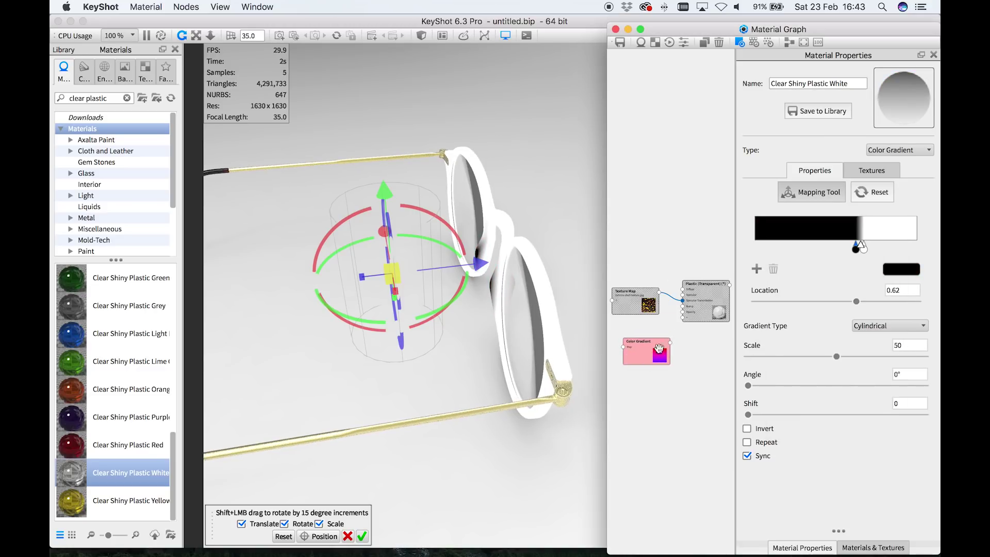
# Add a Color Adjust utility node and route the tortoise shell Texture Map through it into the plastic's Specular Transmission
pyautogui.rightClick(717, 357)
pyautogui.moveTo(725, 358)
pyautogui.moveTo(731, 388)
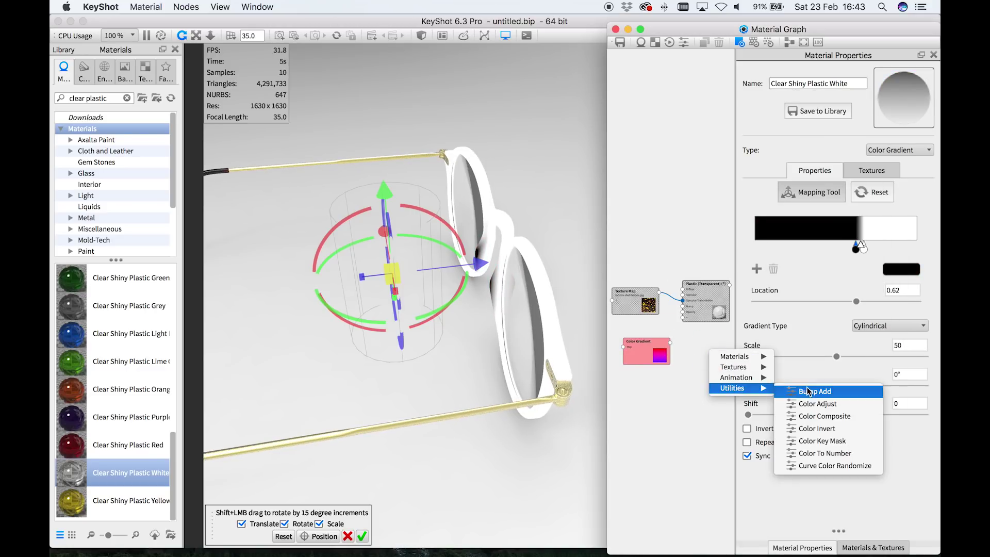
pyautogui.click(805, 405)
pyautogui.moveTo(656, 290); pyautogui.dragTo(660, 240)
pyautogui.moveTo(608, 261); pyautogui.dragTo(512, 262)
pyautogui.scroll(5, 645, 308)
pyautogui.moveTo(690, 303); pyautogui.dragTo(705, 286)
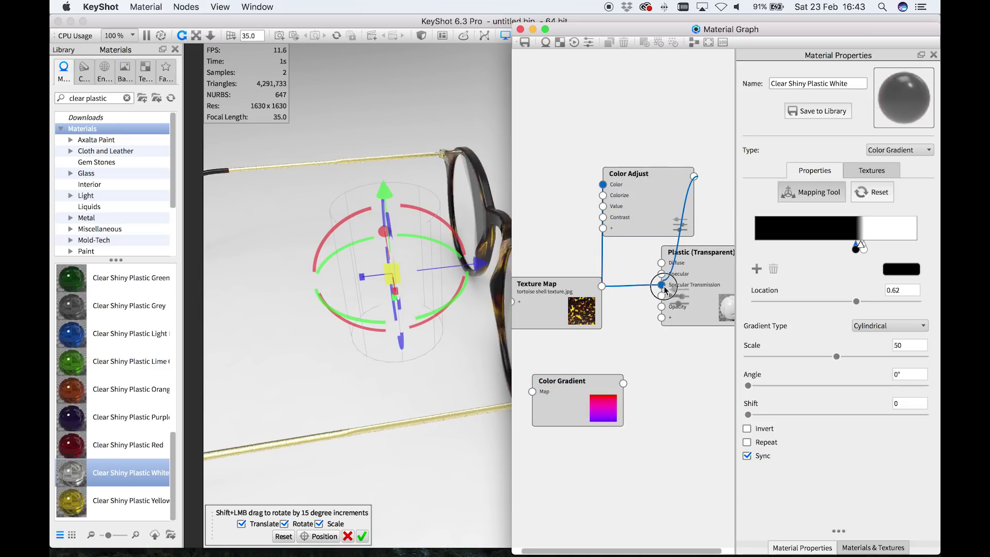
# Rearrange the graph nodes and connect the Color Gradient to the Contrast input of the Color Adjust node
pyautogui.moveTo(651, 213); pyautogui.dragTo(673, 374)
pyautogui.moveTo(611, 400); pyautogui.dragTo(552, 402)
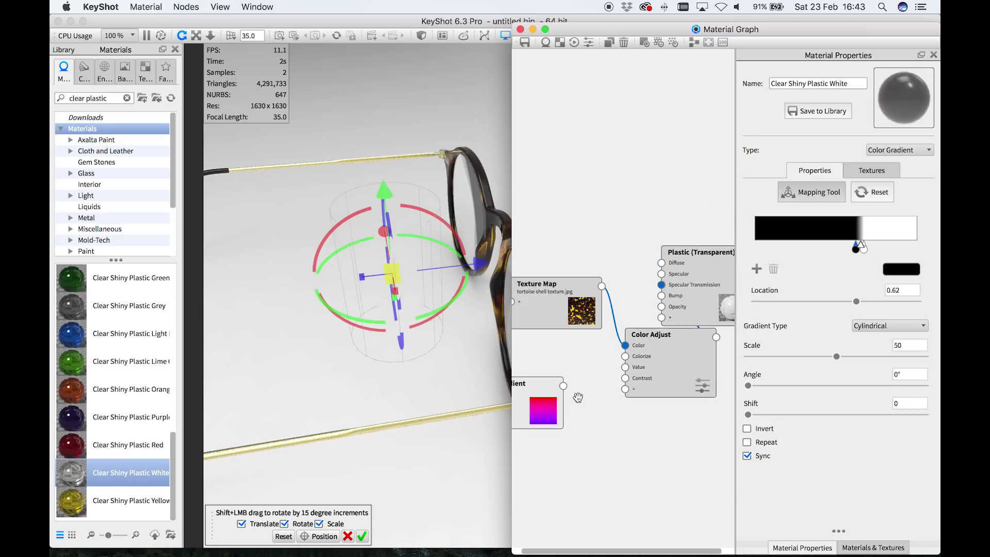
pyautogui.moveTo(588, 311); pyautogui.dragTo(573, 309)
pyautogui.moveTo(682, 318); pyautogui.dragTo(739, 308)
pyautogui.moveTo(563, 386); pyautogui.dragTo(626, 379)
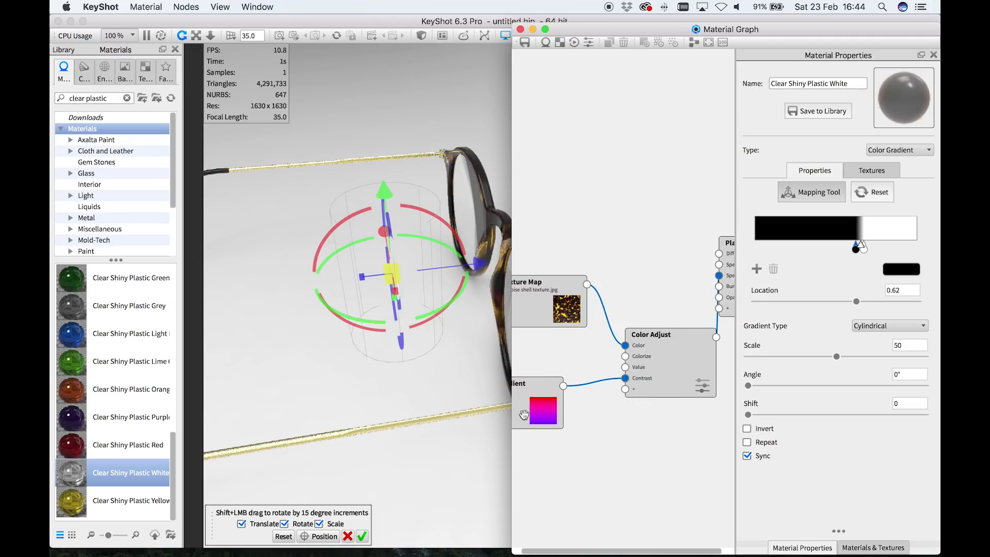
# Sharpen the contrast gradient by moving the white stop to about 0.68 and the black stop right beside it, using the color preview
pyautogui.click(551, 412)
pyautogui.click(856, 249)
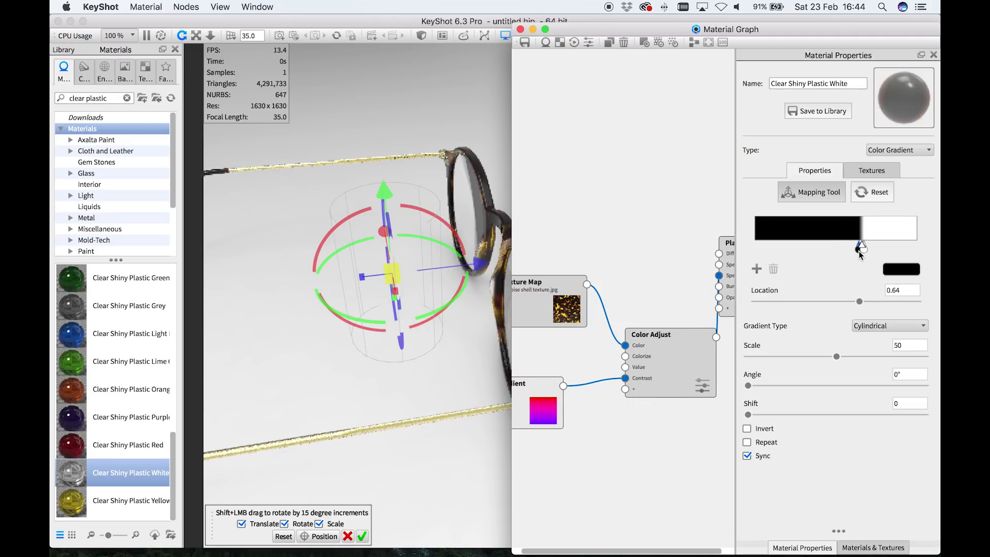
pyautogui.click(860, 251)
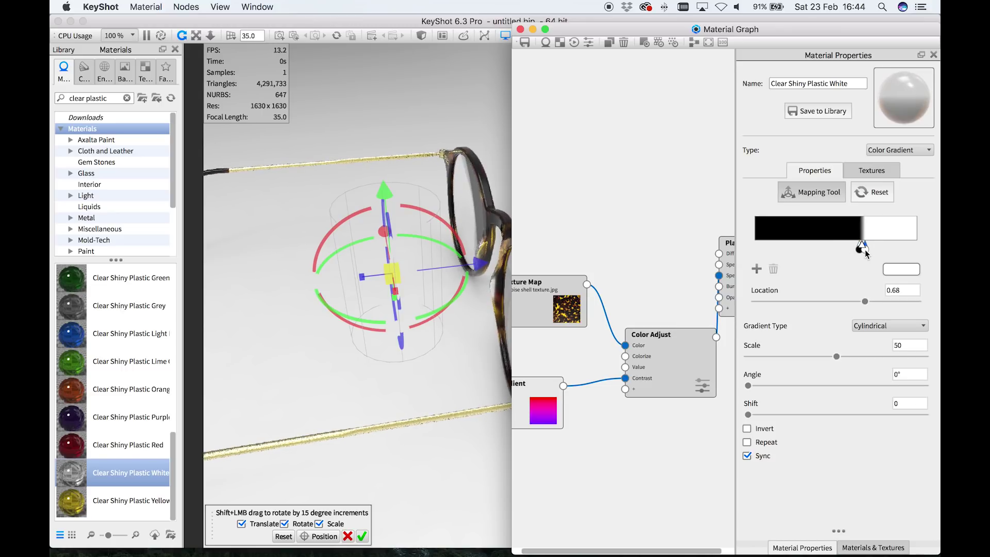
pyautogui.press('c')
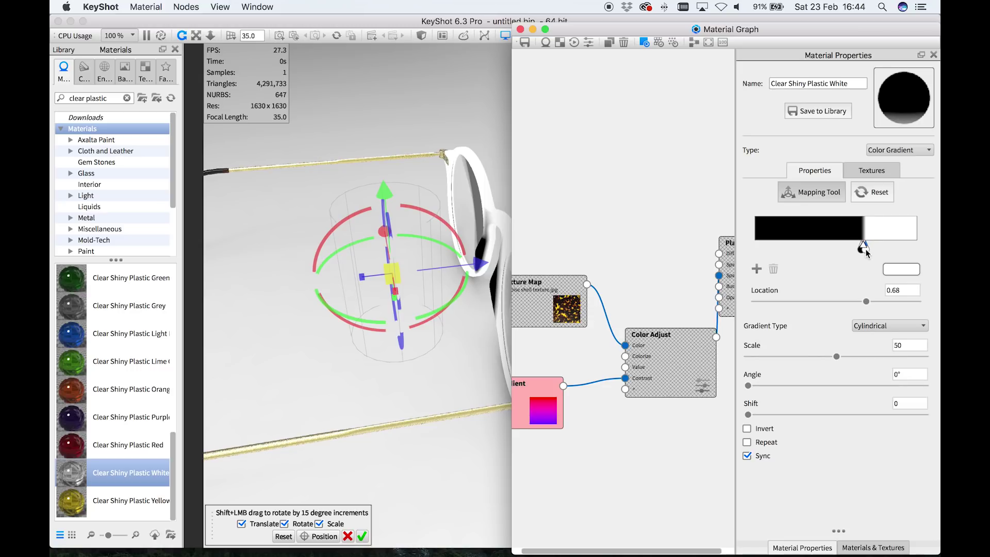
pyautogui.moveTo(866, 251); pyautogui.dragTo(866, 251)
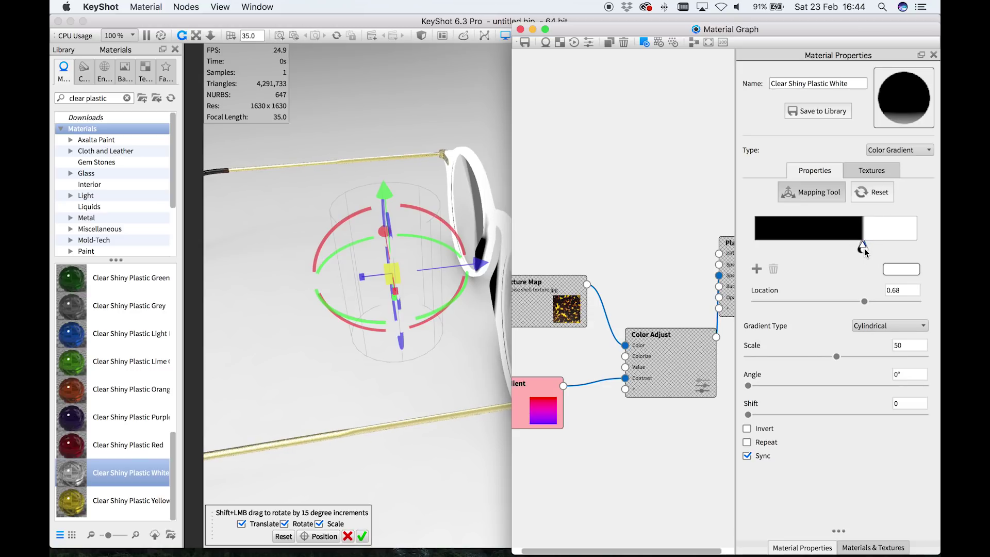
pyautogui.press('c')
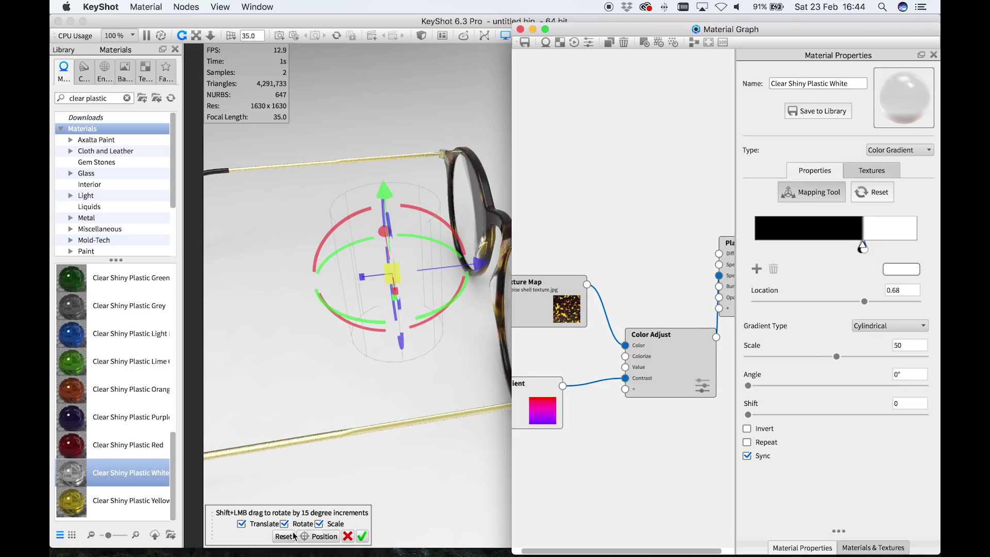
# Accept the gradient's mapping and check the tortoise shell frame around the bridge
pyautogui.click(363, 536)
pyautogui.moveTo(502, 389); pyautogui.dragTo(416, 368)
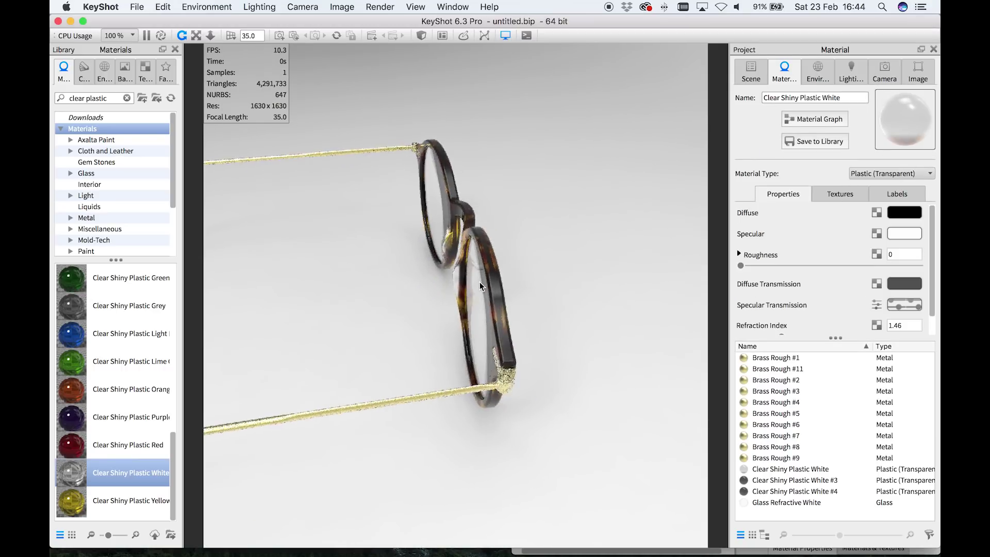
pyautogui.scroll(5, 480, 283)
pyautogui.moveTo(485, 295); pyautogui.dragTo(721, 312)
pyautogui.moveTo(422, 283); pyautogui.dragTo(479, 300)
# Link all the Brass Rough materials in the project into one shared material
pyautogui.doubleClick(242, 312)
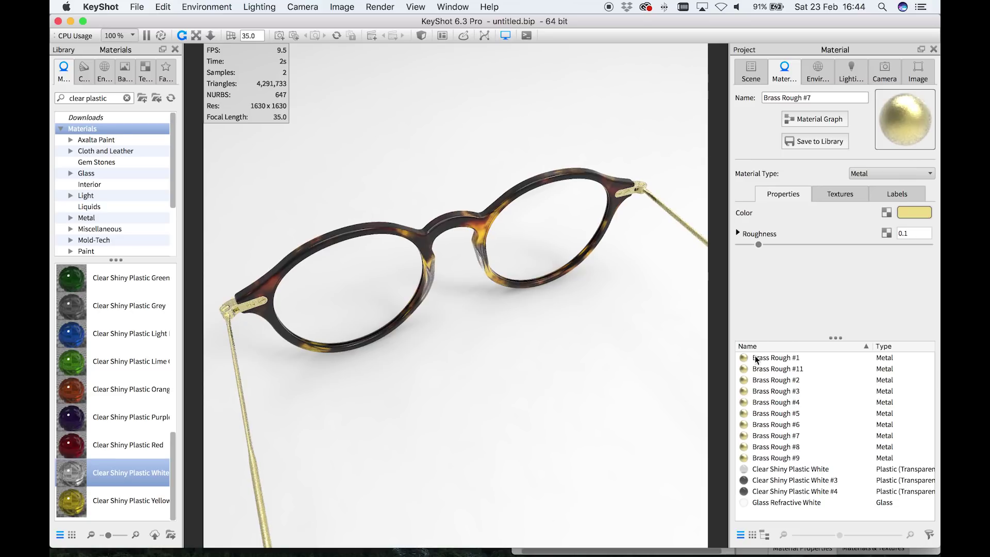
pyautogui.click(757, 358)
pyautogui.keyDown('shift'); pyautogui.click(781, 459); pyautogui.keyUp('shift')
pyautogui.rightClick(782, 459)
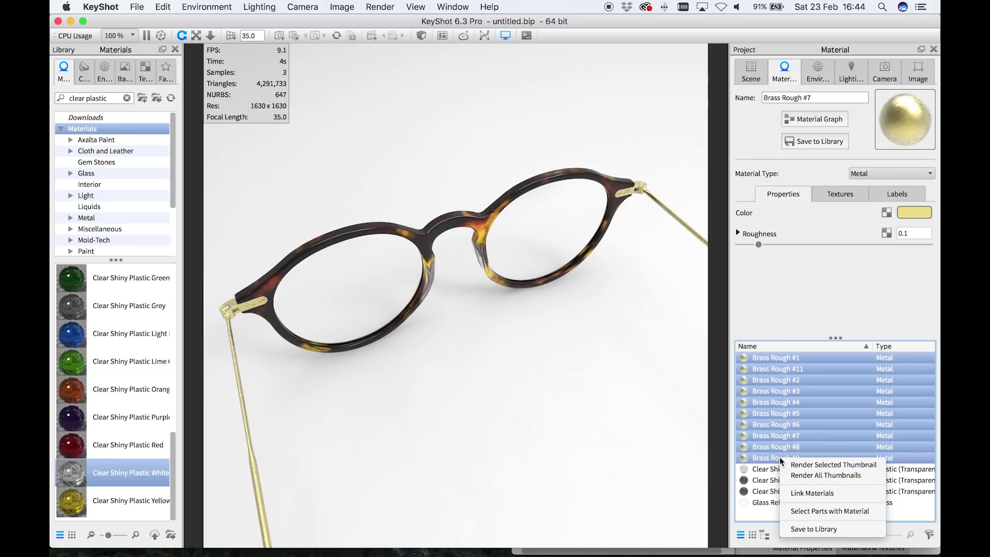
pyautogui.click(812, 492)
# Change the linked brass color to a darker, browner gold
pyautogui.click(915, 212)
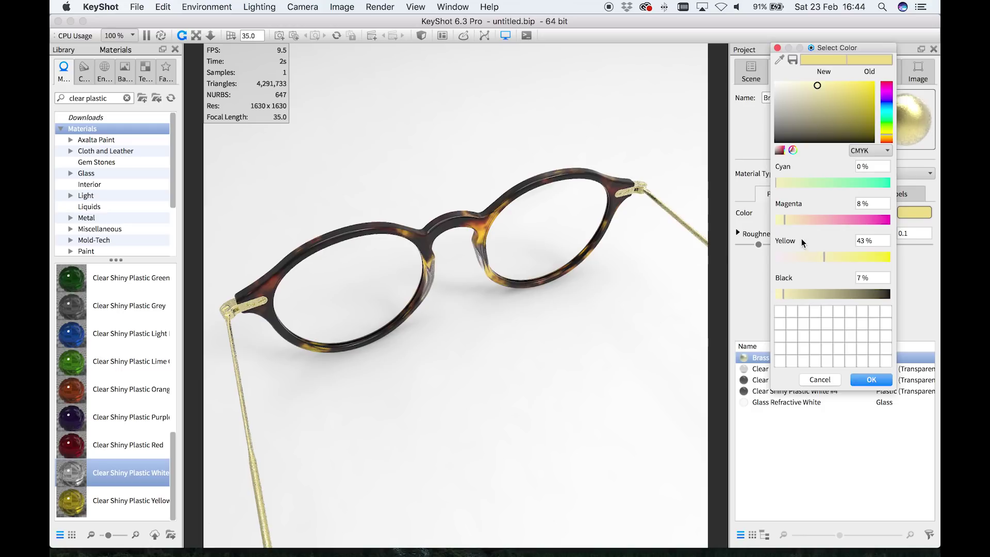
pyautogui.moveTo(823, 92); pyautogui.dragTo(849, 108)
pyautogui.click(888, 139)
pyautogui.click(871, 379)
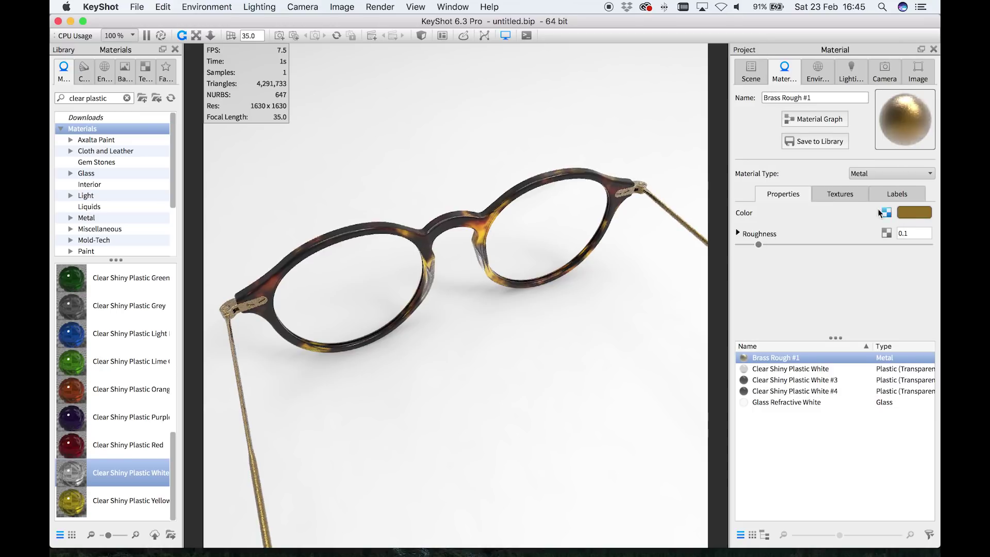
# Open the brass in the Material Graph and add a Noise (Texture) node above the Metal node
pyautogui.click(815, 119)
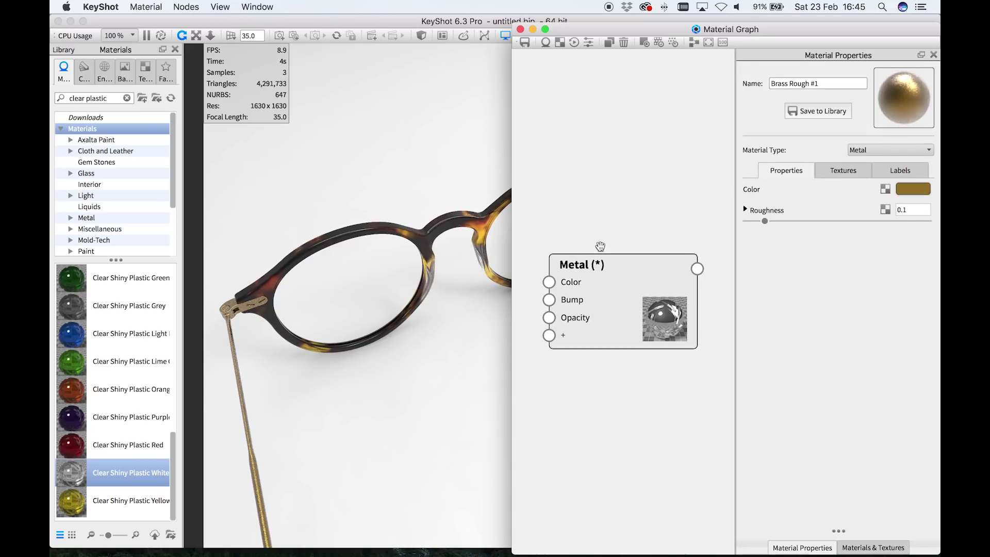
pyautogui.rightClick(624, 225)
pyautogui.moveTo(648, 241)
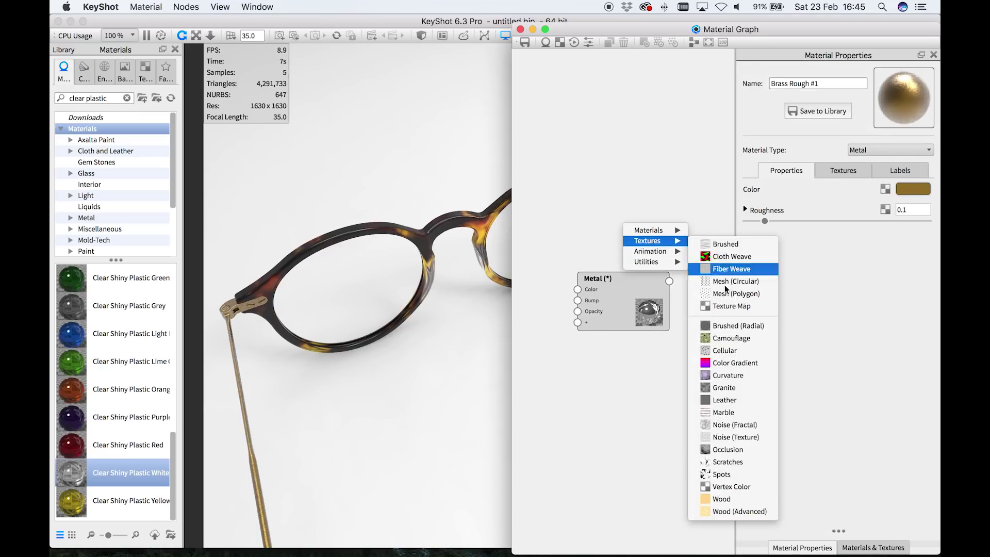
pyautogui.click(732, 438)
pyautogui.click(649, 254)
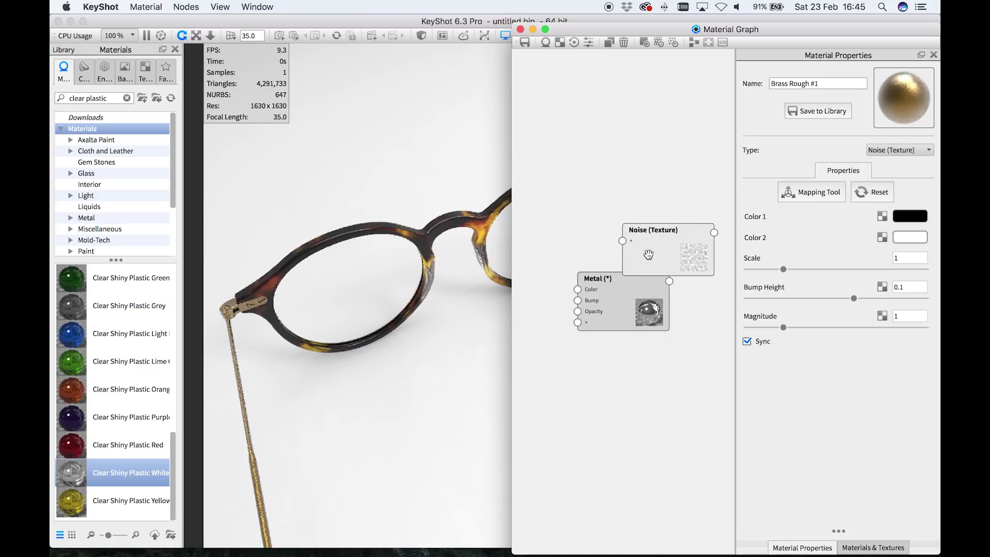
pyautogui.moveTo(696, 246); pyautogui.dragTo(602, 262)
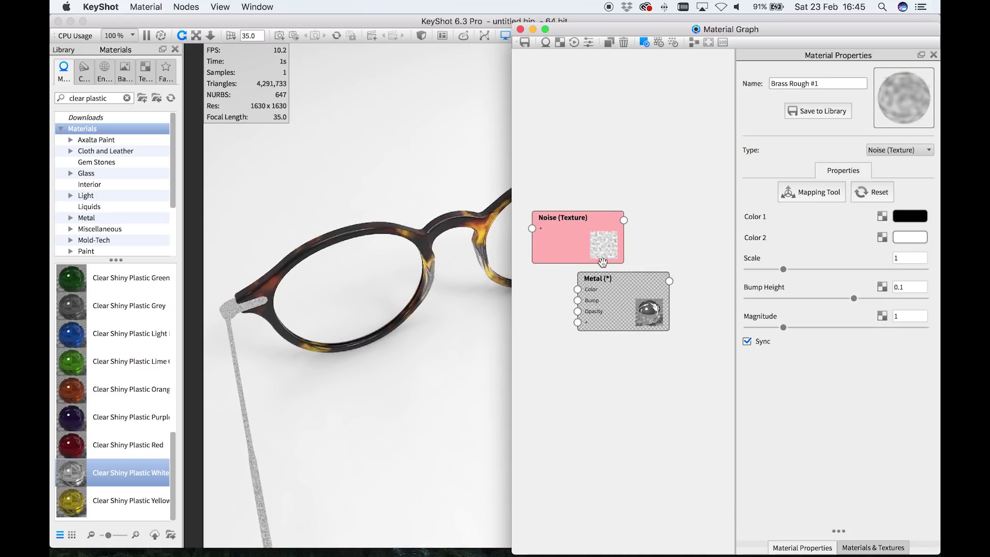
# Set the noise texture's scale to 0.5 and connect it to the Metal node's Bump input
pyautogui.press('BackSpace')
pyautogui.write('0.5')
pyautogui.press('Return')
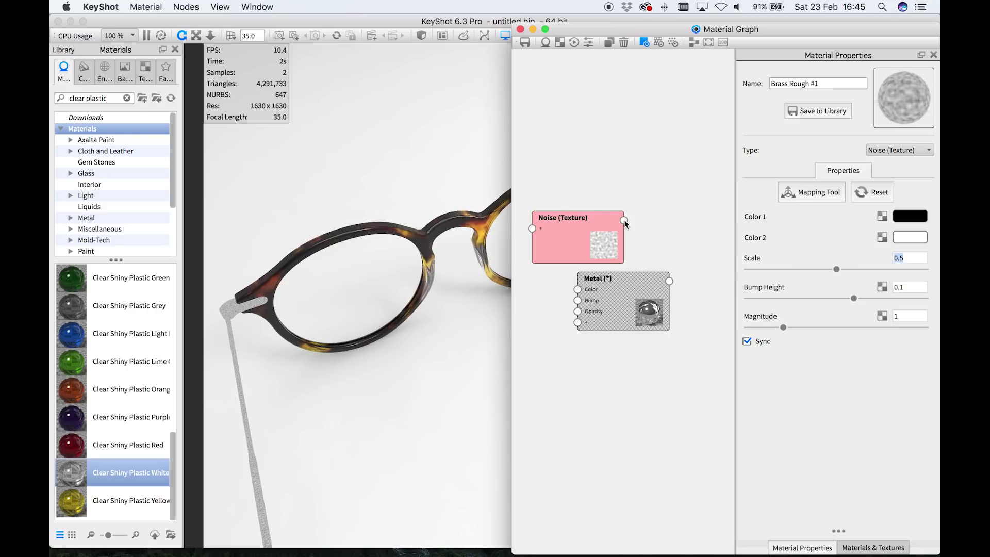
pyautogui.moveTo(624, 220); pyautogui.dragTo(578, 300)
pyautogui.press('c')
# Examine the brass bump texture closely at the hinge and the overall look of the glasses
pyautogui.moveTo(320, 353); pyautogui.dragTo(415, 352, button='middle')
pyautogui.scroll(4, 337, 320)
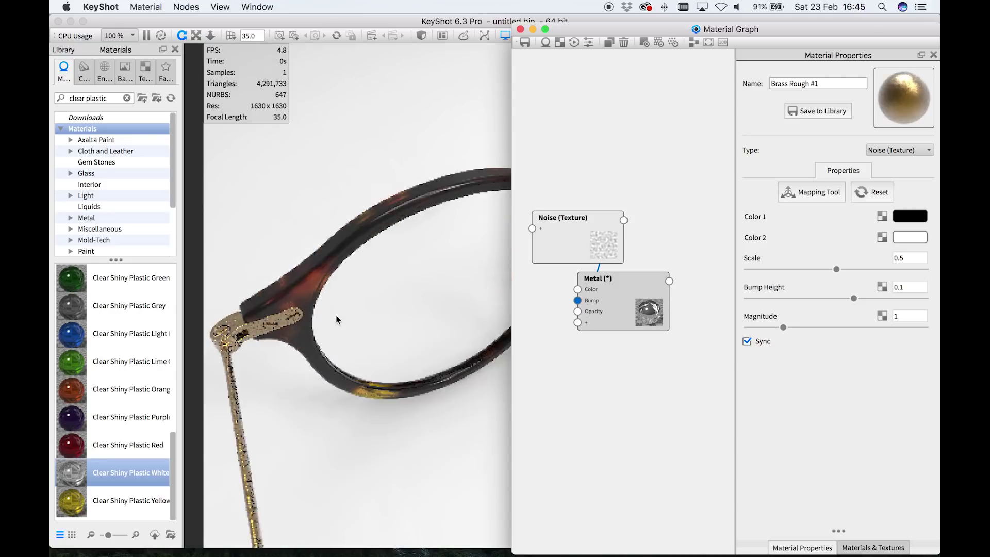
pyautogui.scroll(4, 309, 298)
pyautogui.moveTo(367, 313); pyautogui.dragTo(598, 285, button='middle')
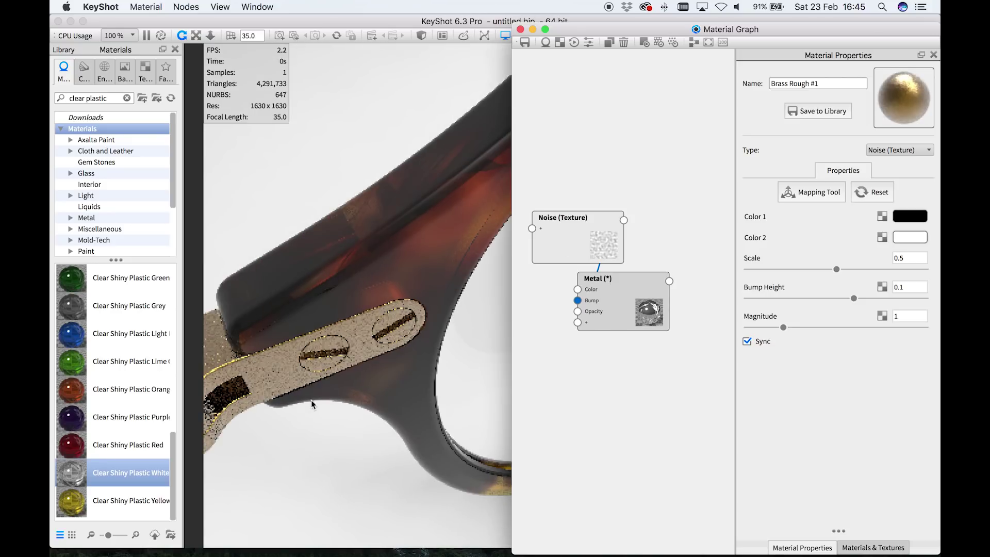
pyautogui.moveTo(356, 396); pyautogui.dragTo(499, 403)
pyautogui.moveTo(426, 405); pyautogui.dragTo(288, 424, button='middle')
pyautogui.click(269, 281)
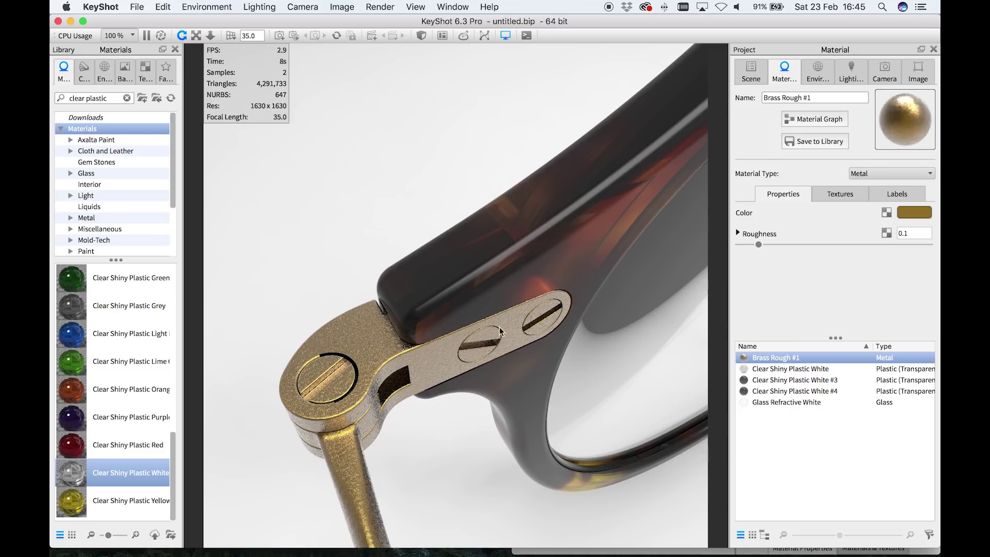
pyautogui.scroll(-10, 503, 340)
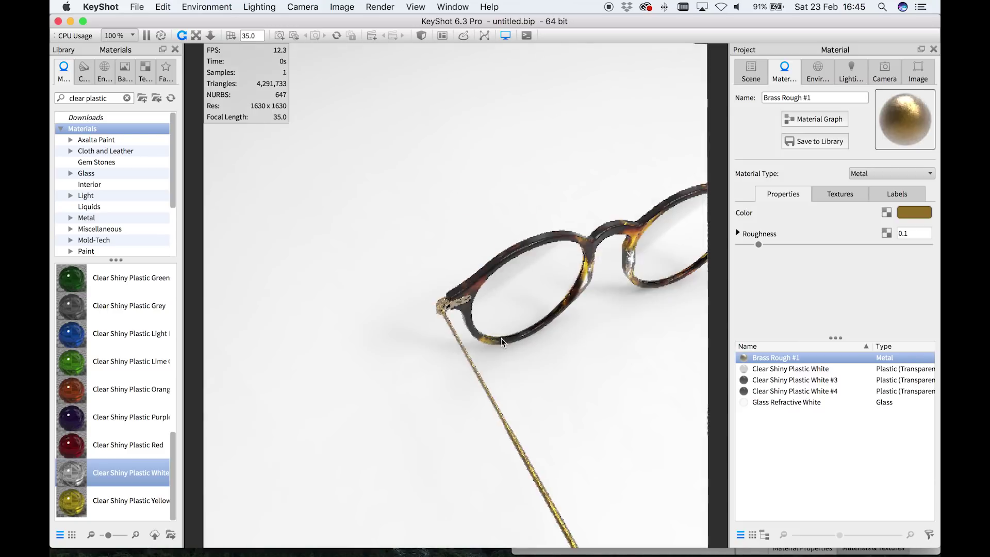
pyautogui.moveTo(484, 360); pyautogui.dragTo(649, 331)
pyautogui.moveTo(649, 332); pyautogui.dragTo(554, 331, button='middle')
pyautogui.moveTo(305, 330); pyautogui.dragTo(433, 368)
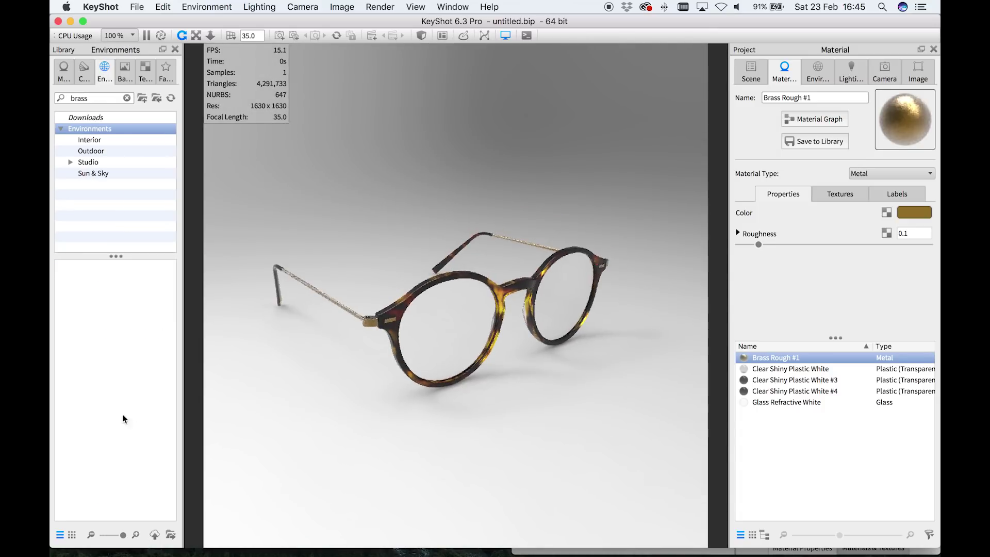
# Clear the "brass" search from the environment library and apply the Desaturated with Panels environment to the scene
pyautogui.click(61, 129)
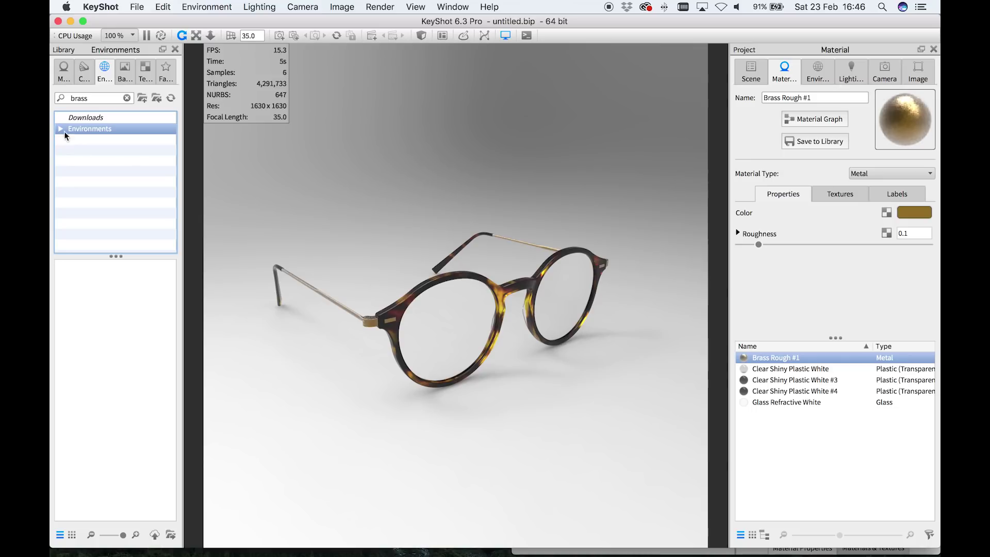
pyautogui.moveTo(458, 291); pyautogui.dragTo(499, 283)
pyautogui.moveTo(91, 97); pyautogui.dragTo(51, 96)
pyautogui.press('BackSpace')
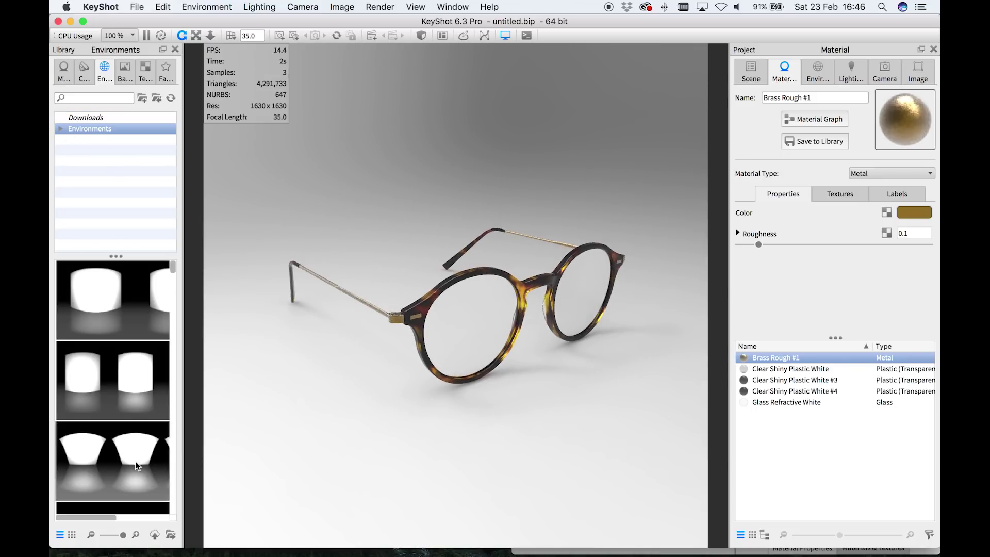
pyautogui.scroll(-5, 122, 458)
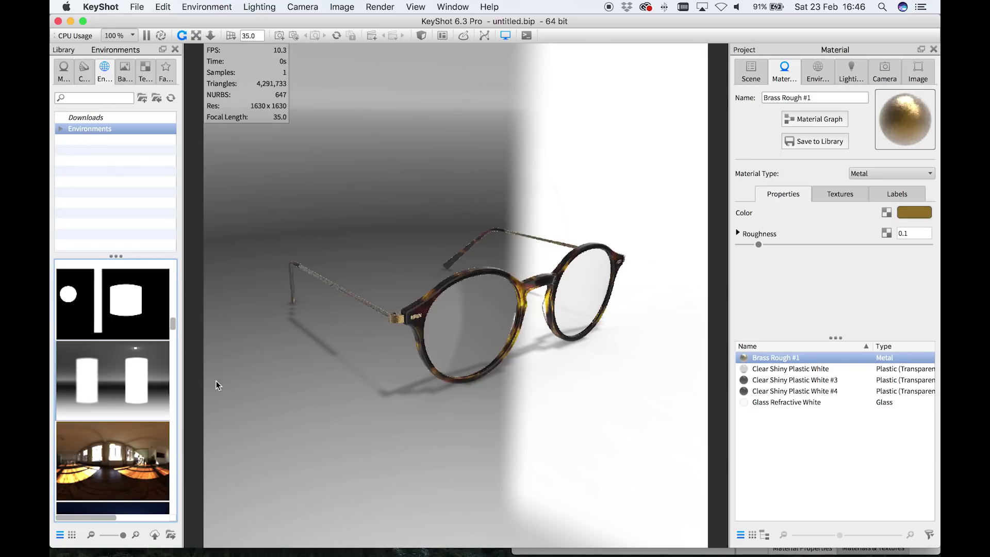
# Set the environment background to a white color and light the scene with HdrStudioProductSoftLight001_HDR_8K.exr
pyautogui.click(818, 72)
pyautogui.scroll(-5, 141, 435)
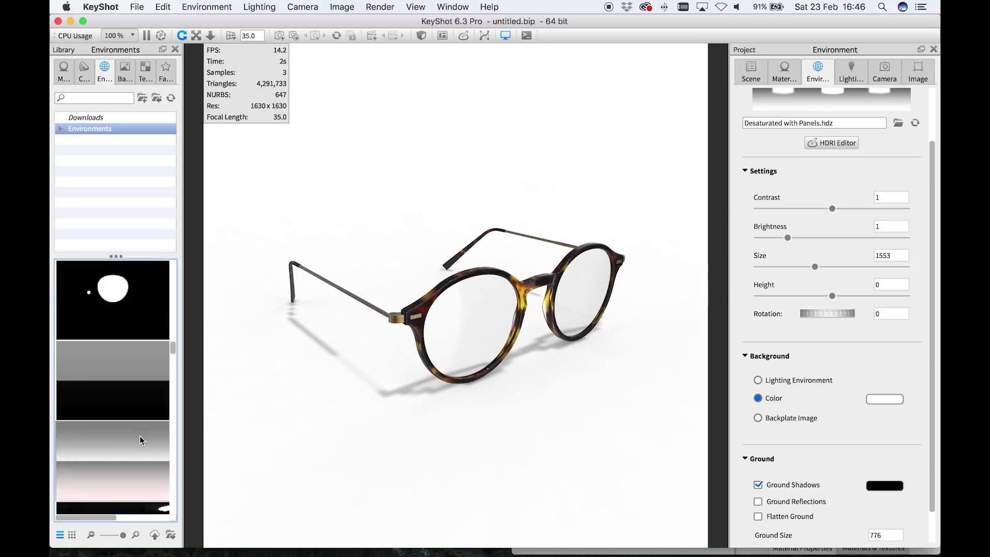
pyautogui.moveTo(126, 444); pyautogui.dragTo(298, 434)
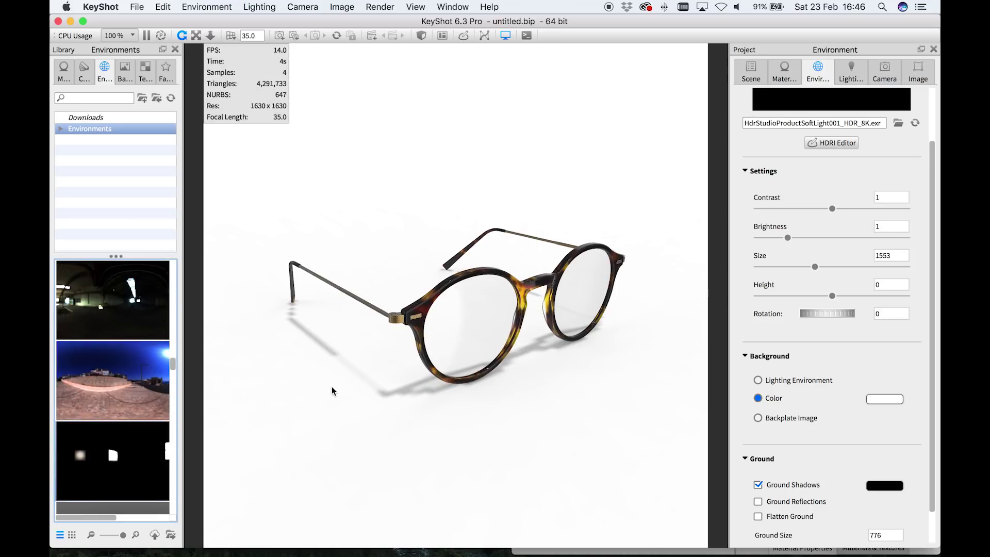
# Try the Light Tent Screen Top 2k.hdr environment on the scene and examine the brass arms and hinge under its lighting
pyautogui.scroll(-5, 103, 429)
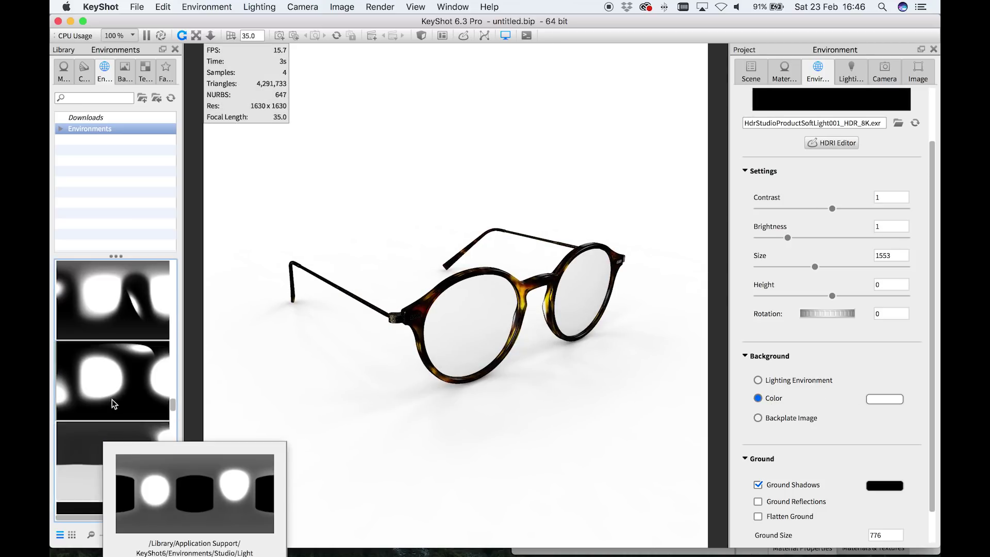
pyautogui.moveTo(112, 399); pyautogui.dragTo(243, 379)
pyautogui.moveTo(570, 341); pyautogui.dragTo(607, 317)
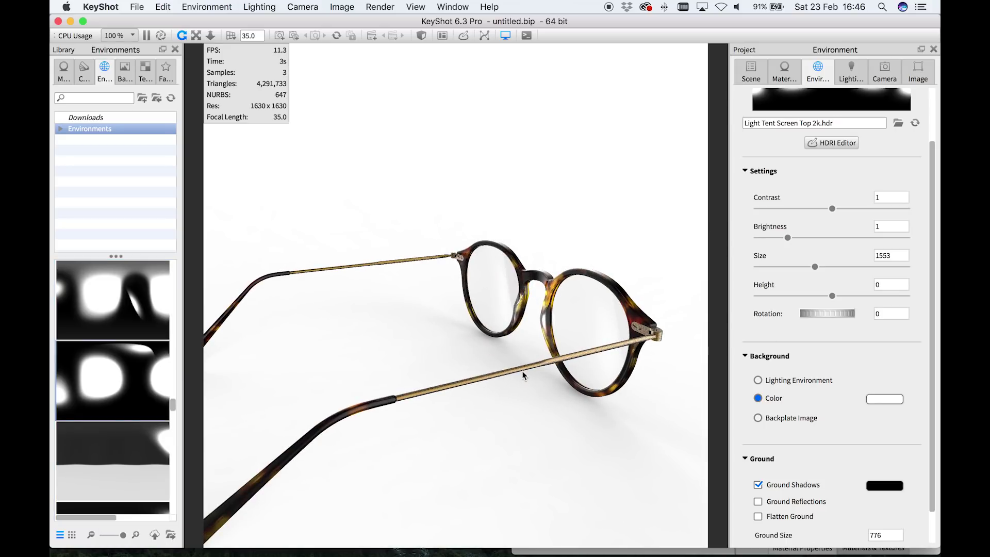
pyautogui.moveTo(601, 313); pyautogui.dragTo(579, 294, button='middle')
pyautogui.scroll(3, 605, 330)
pyautogui.moveTo(605, 330); pyautogui.dragTo(486, 341, button='middle')
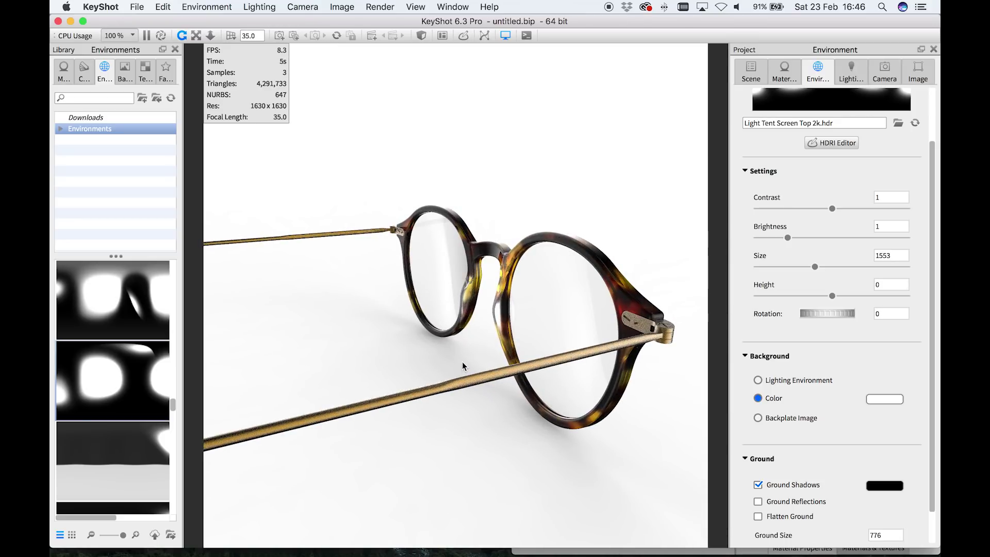
pyautogui.scroll(-4, 462, 357)
pyautogui.moveTo(482, 345); pyautogui.dragTo(252, 391)
# Light the scene with the Materials 2k.hdr environment from the library
pyautogui.scroll(-10, 95, 416)
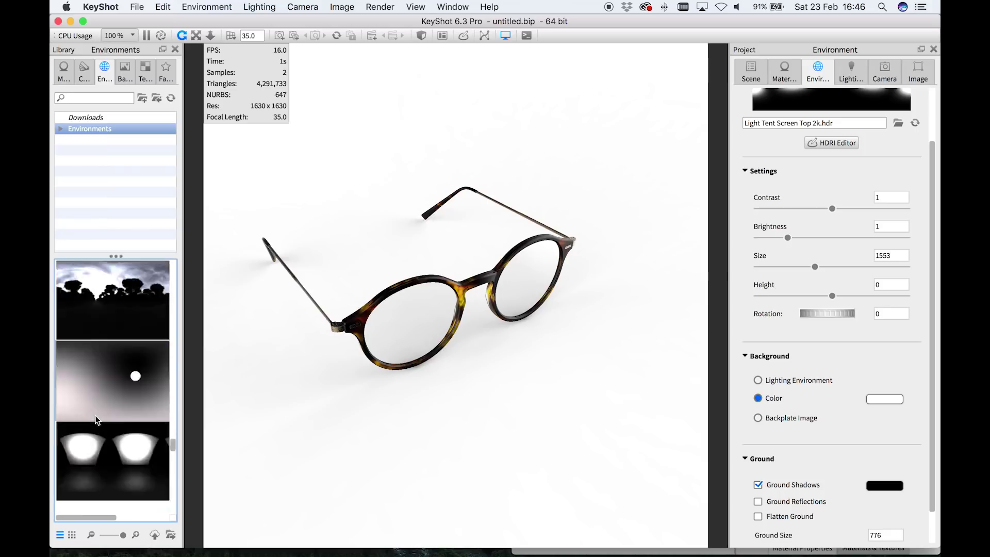
pyautogui.scroll(3, 96, 419)
pyautogui.doubleClick(99, 457)
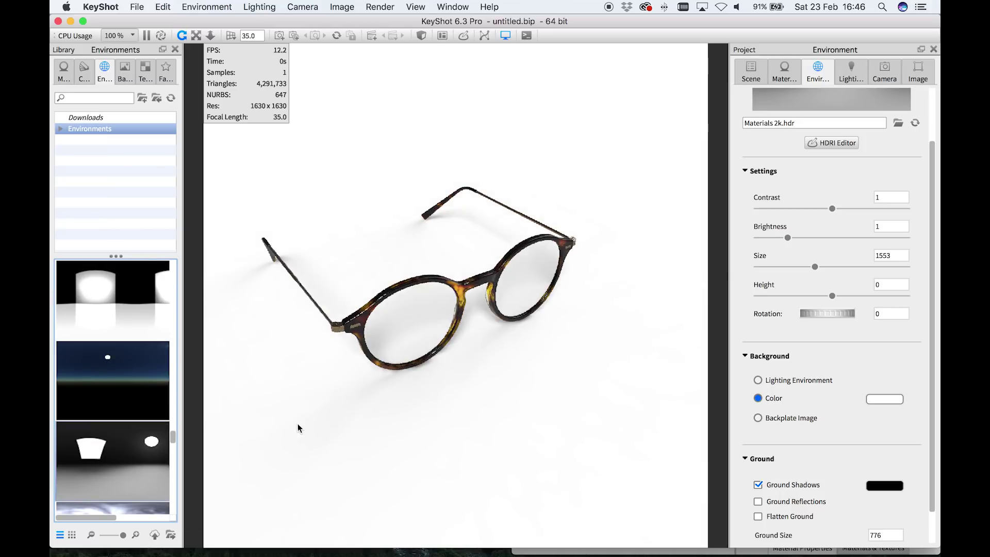
pyautogui.moveTo(417, 385); pyautogui.dragTo(504, 335)
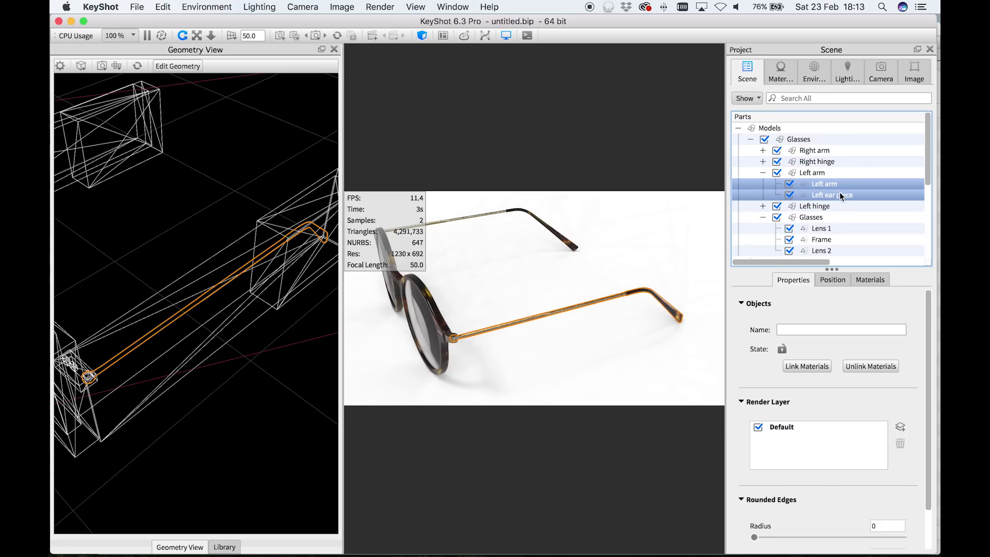
pyautogui.rightClick(842, 195)
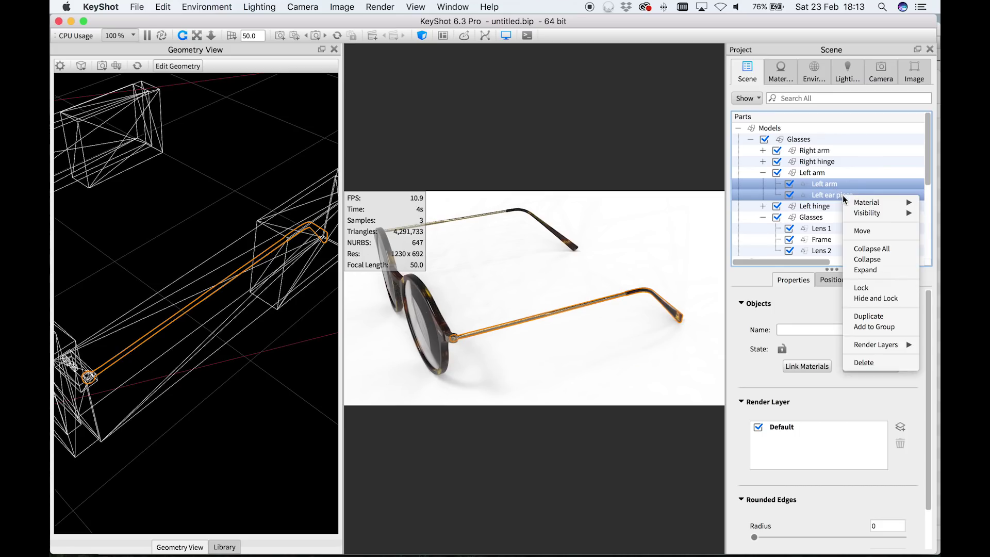
pyautogui.click(862, 230)
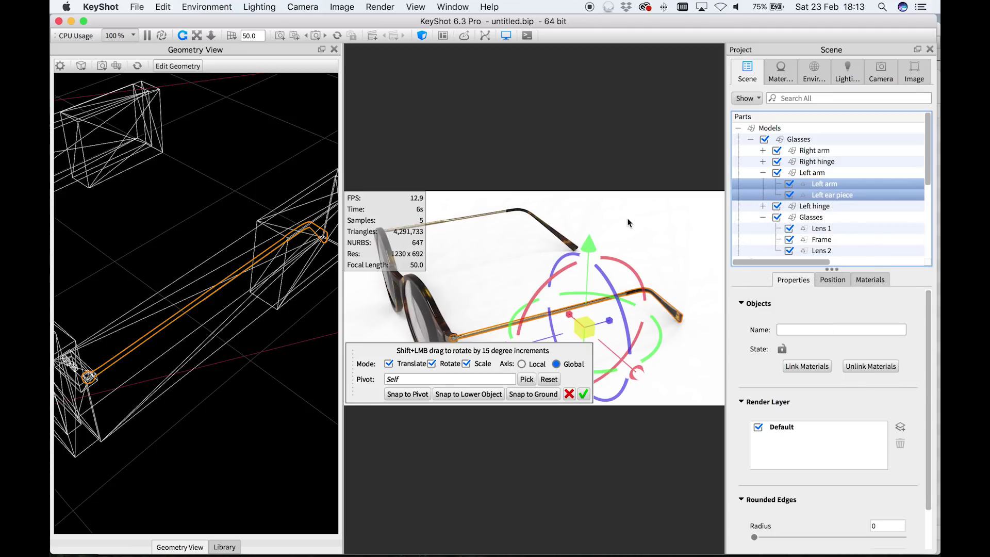
pyautogui.press('Escape')
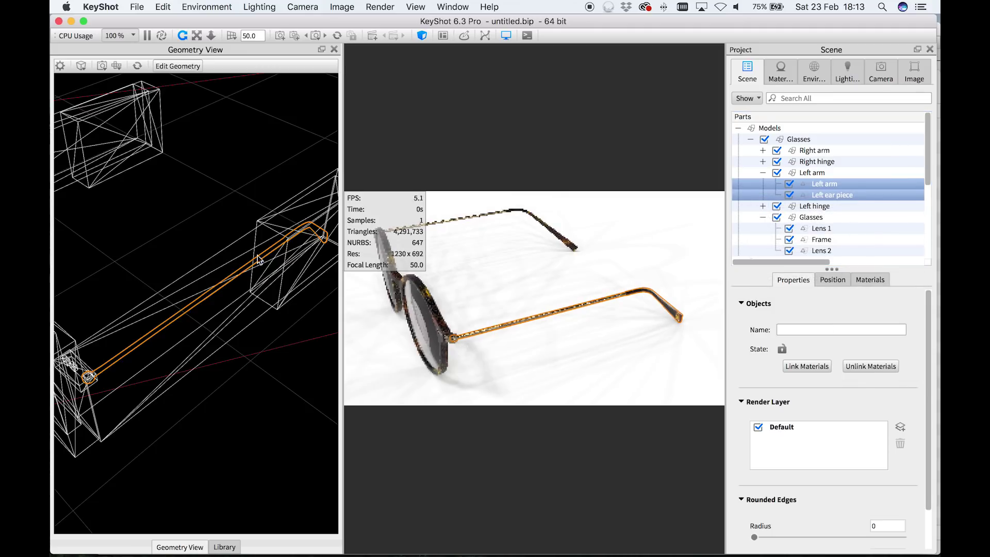
# Start moving the Left arm and Left ear piece in the geometry view, with the left hinge's Screen outside as pivot
pyautogui.rightClick(210, 213)
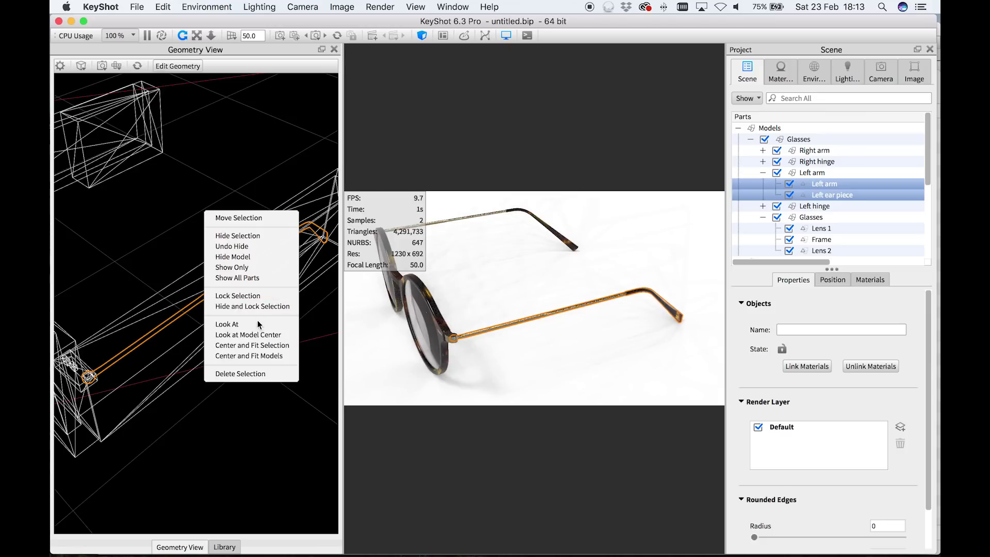
pyautogui.click(273, 217)
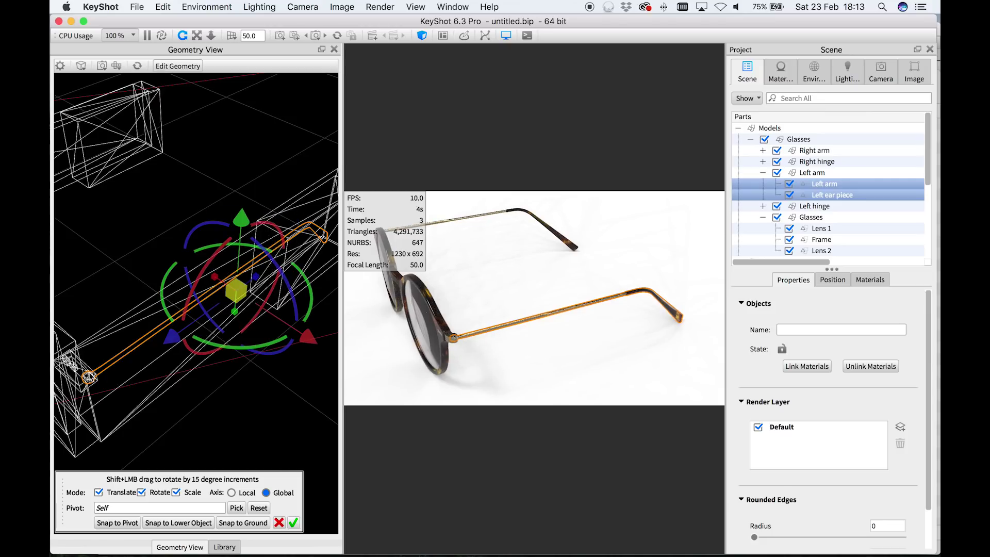
pyautogui.click(236, 508)
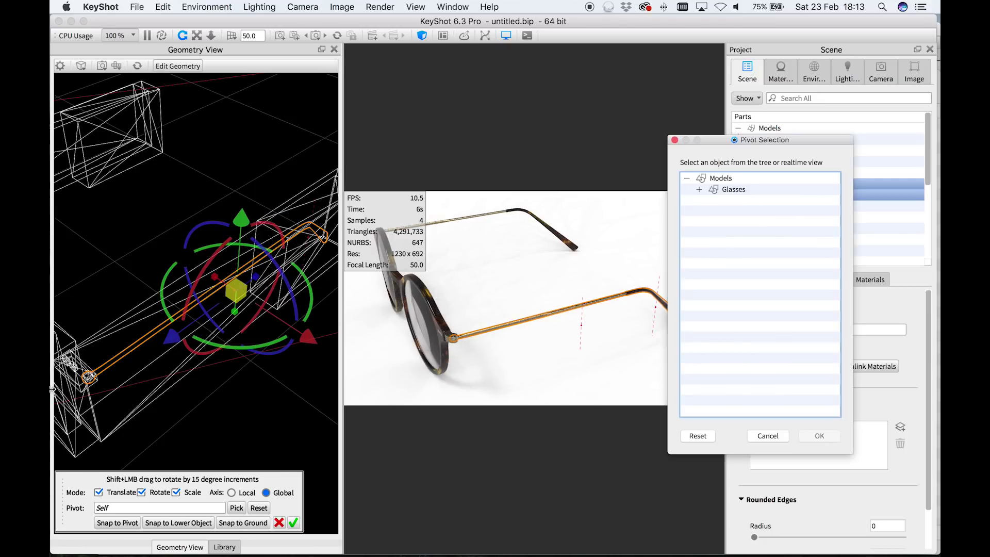
pyautogui.click(89, 376)
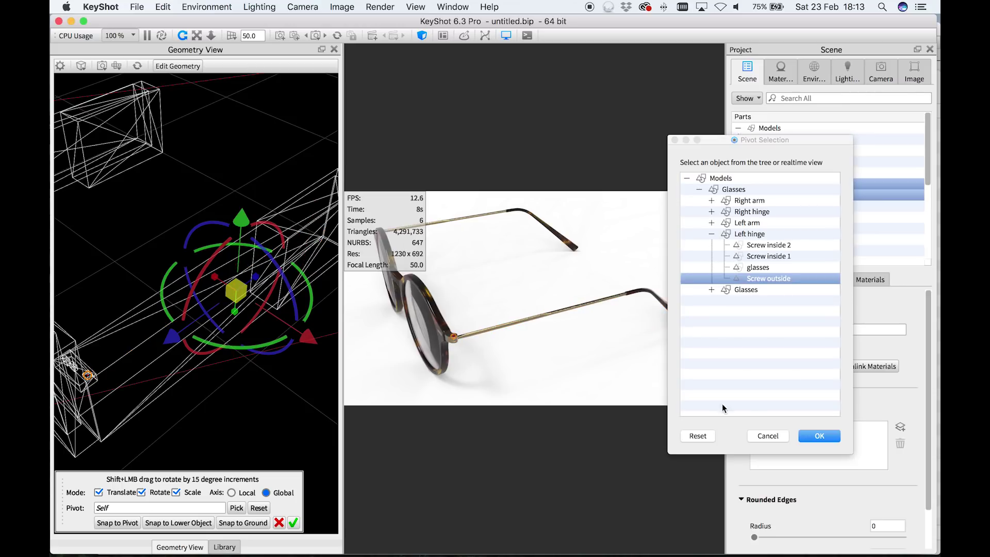
pyautogui.click(818, 436)
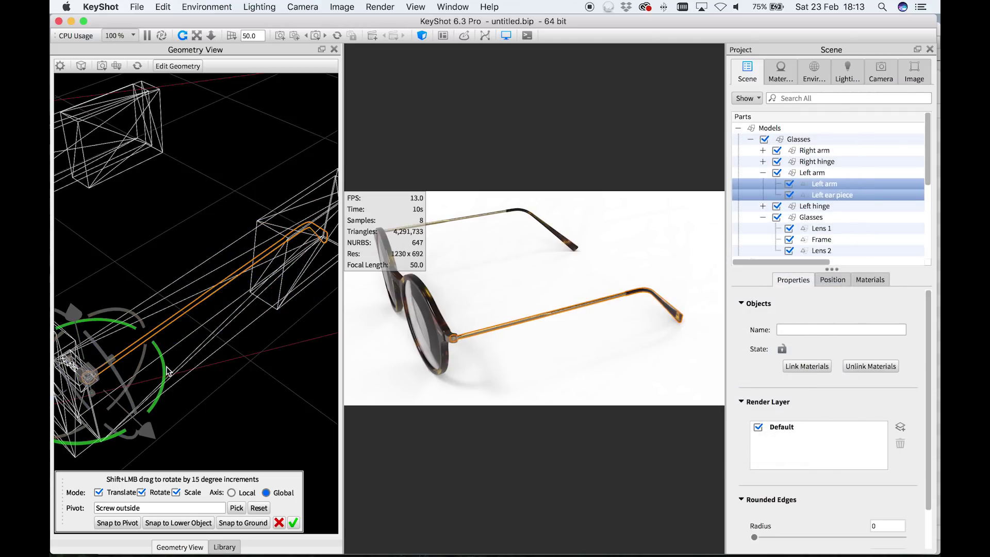
# Rotate the left arm and ear piece inward about the vertical axis through the hinge screw to a partly folded position
pyautogui.moveTo(165, 372); pyautogui.dragTo(124, 348)
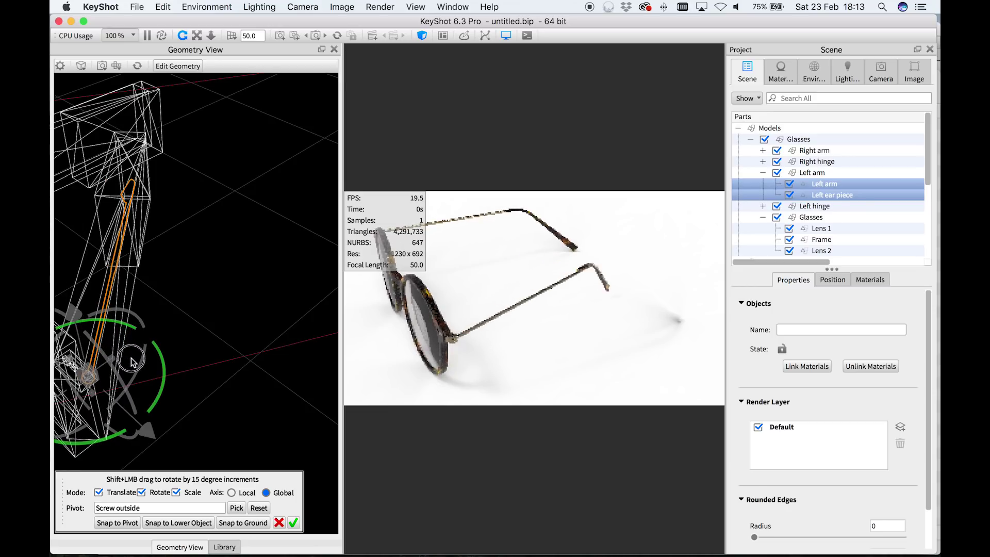
pyautogui.moveTo(131, 358); pyautogui.dragTo(131, 358)
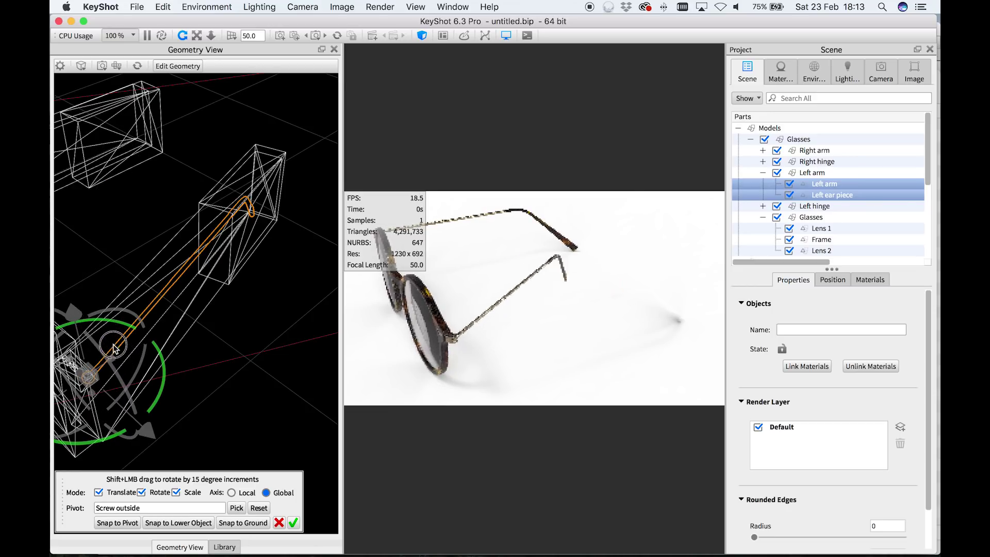
pyautogui.moveTo(104, 340); pyautogui.dragTo(120, 356)
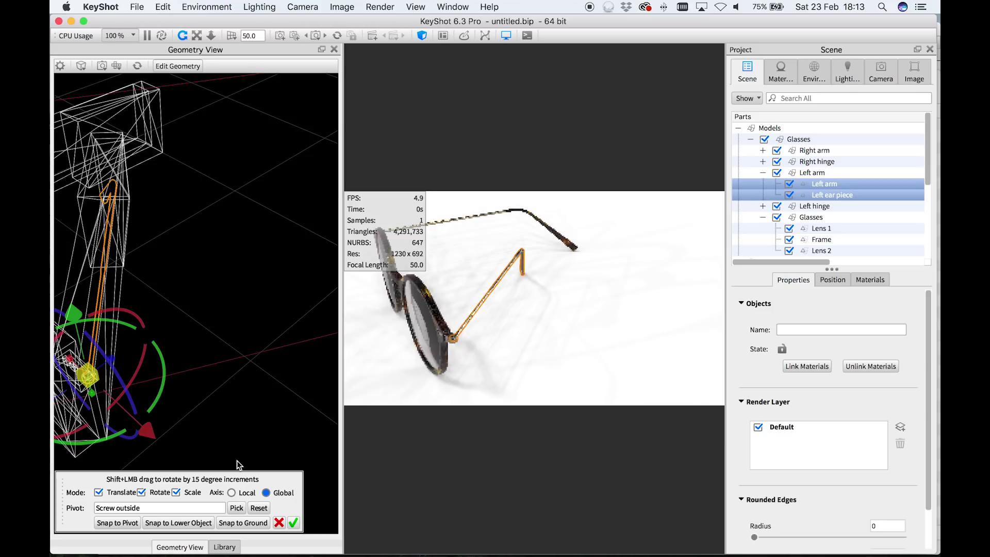
pyautogui.click(292, 523)
# Open the scene's camera settings
pyautogui.click(888, 75)
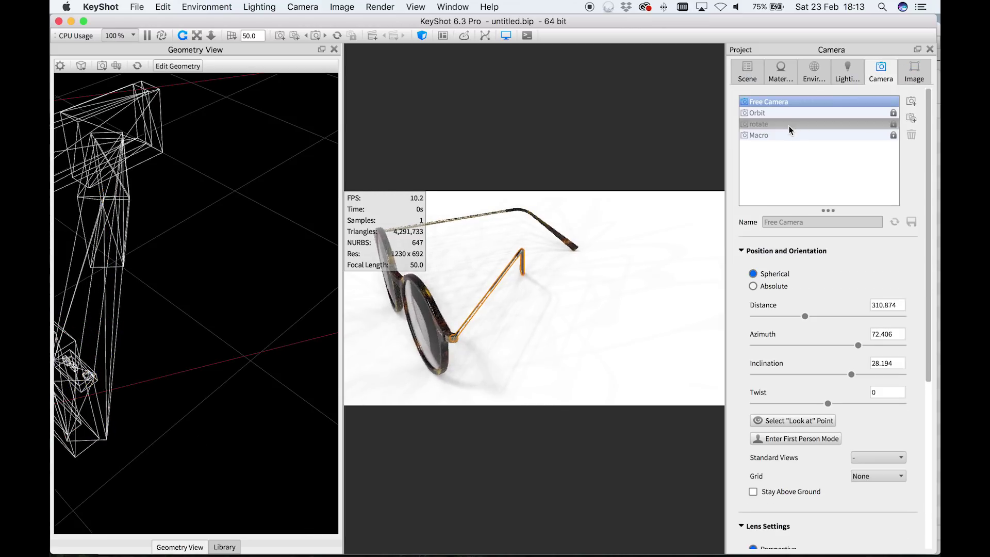